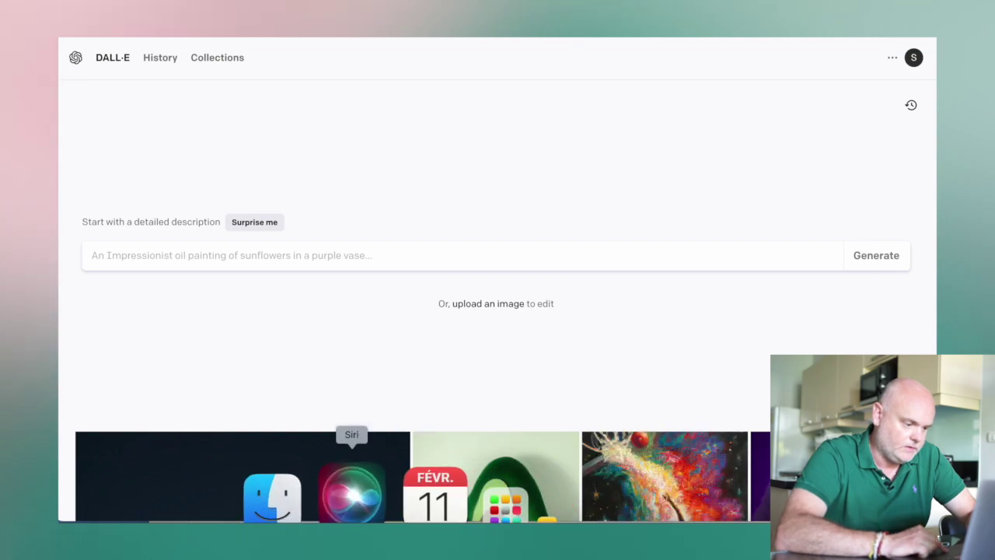
Preview the most recent WhatsApp Image 2021-12-15 photo in the recent files and copy its file name
{"action": "left_click", "coordinate": [360, 489]}
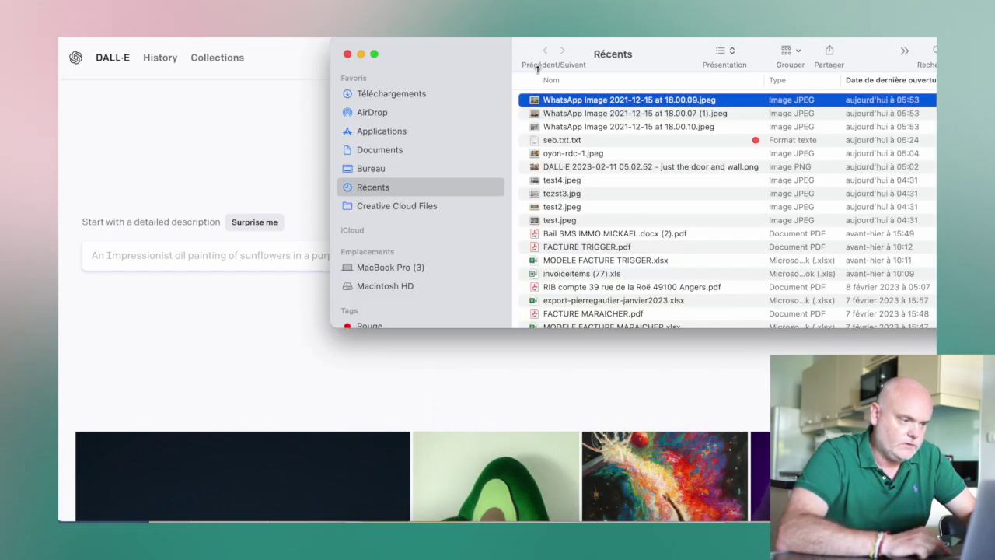
{"action": "left_click_drag", "start_coordinate": [478, 56], "coordinate": [727, 94]}
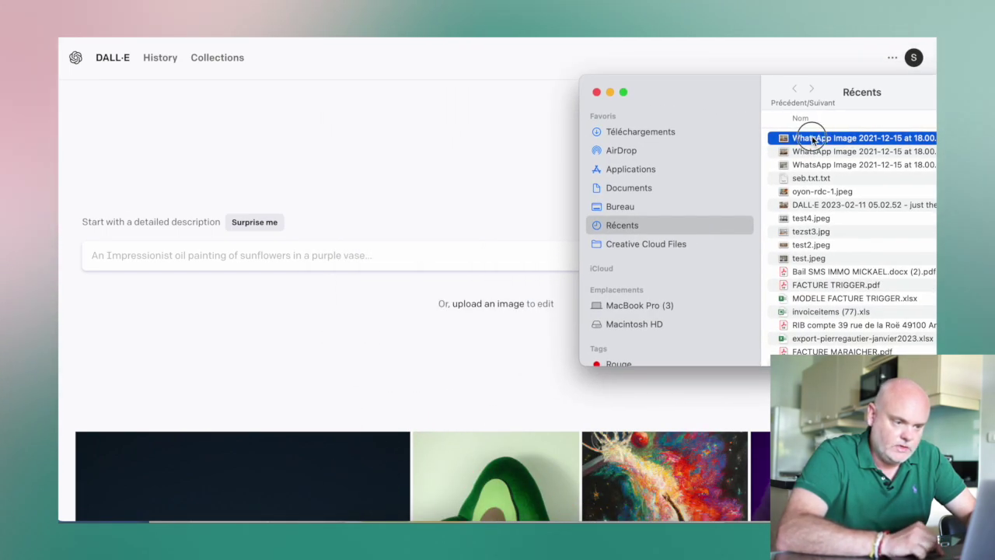
{"action": "key", "text": "space"}
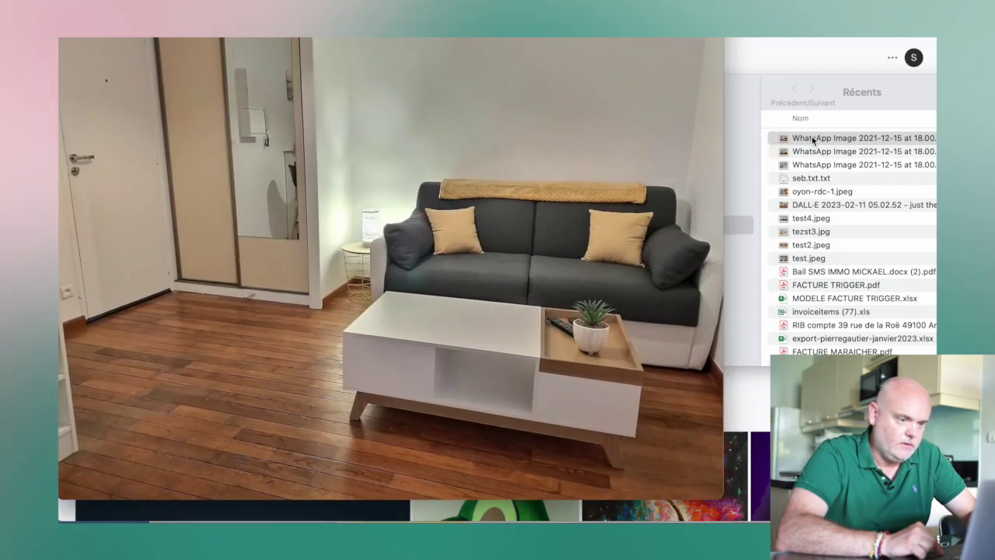
{"action": "key", "text": "space"}
{"action": "key", "text": "Return"}
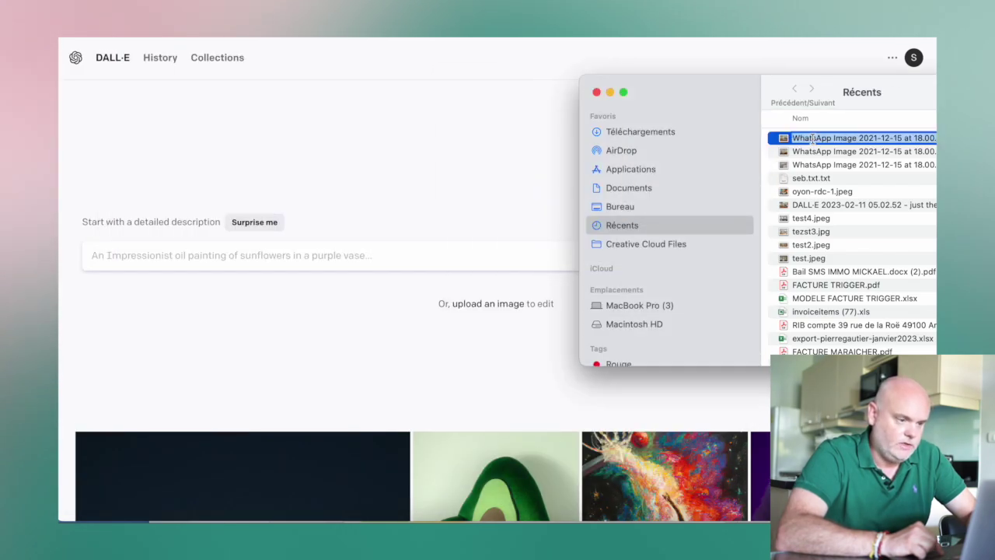
{"action": "left_click", "coordinate": [596, 92]}
Upload the photo "WhatsApp Image 2021-12-15 at 18.00.09" for editing, searching for it by file name, and skip cropping
{"action": "left_click", "coordinate": [472, 310]}
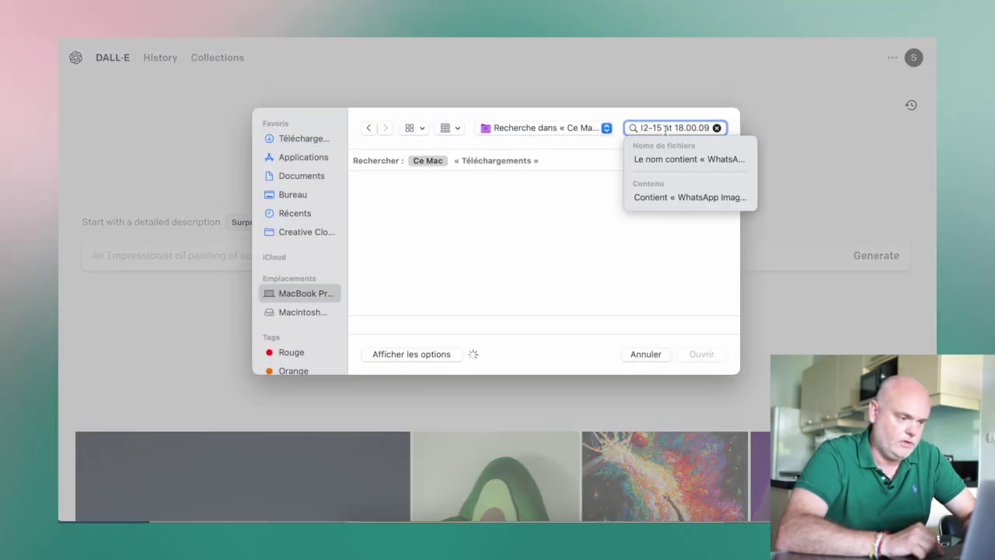
{"action": "left_click", "coordinate": [655, 159]}
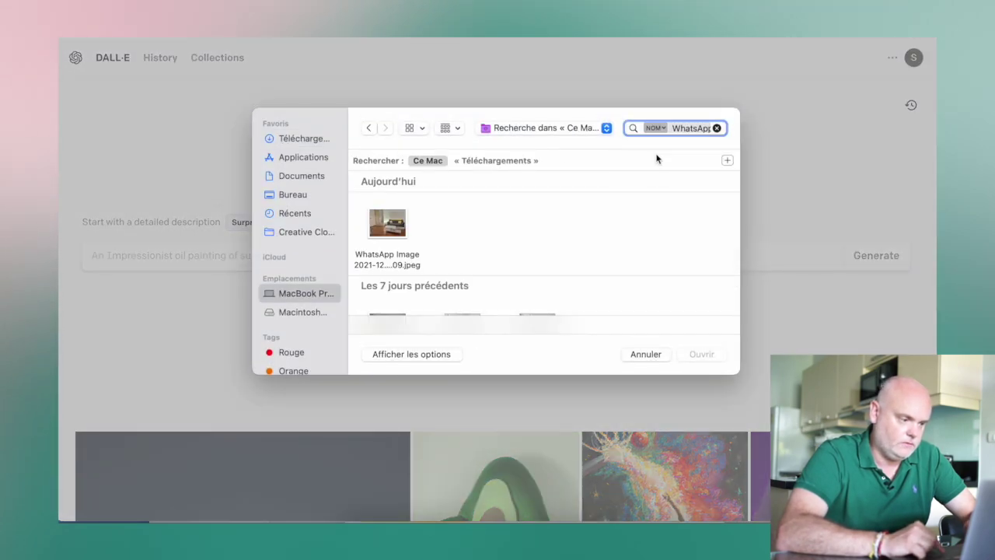
{"action": "double_click", "coordinate": [389, 227]}
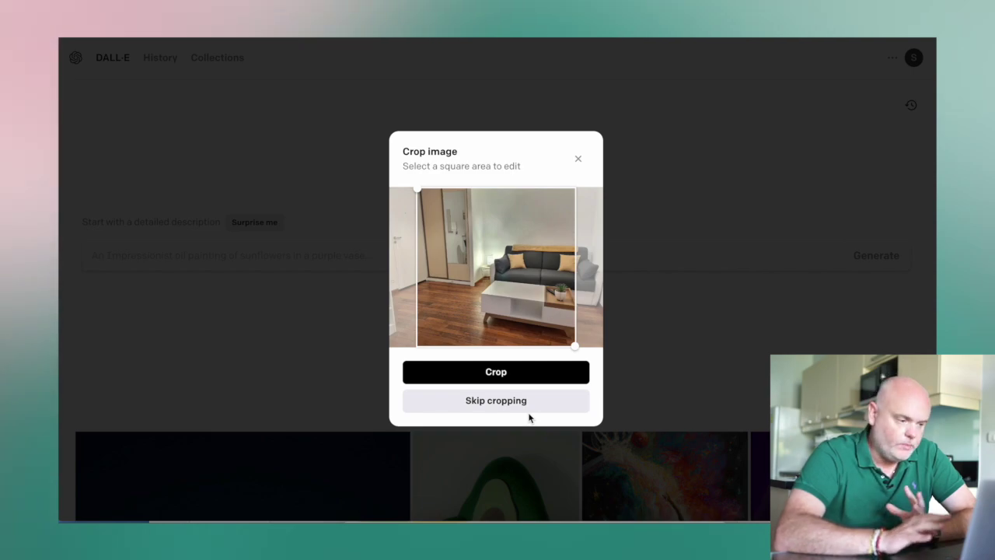
{"action": "left_click", "coordinate": [531, 408]}
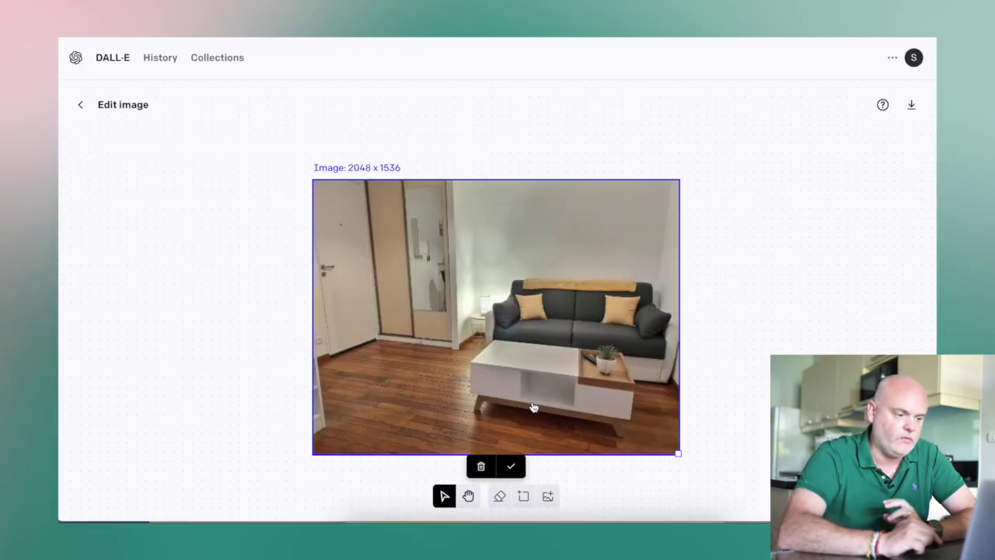
Confirm the photo's placement on the canvas and shift the generation frame past its left edge, beside the white door
{"action": "scroll", "coordinate": [715, 308], "scroll_direction": "down", "scroll_amount": 3}
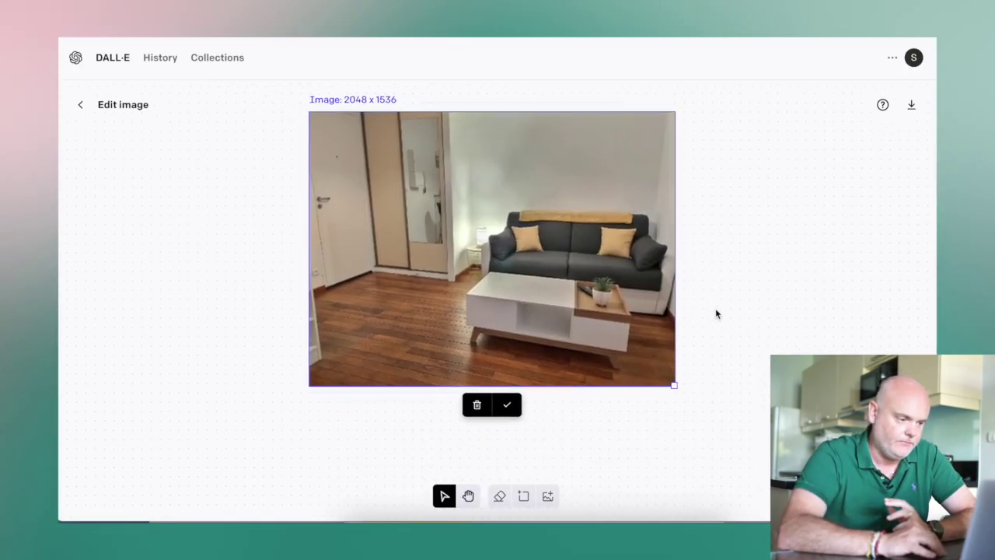
{"action": "scroll", "coordinate": [715, 308], "scroll_direction": "up", "scroll_amount": 1}
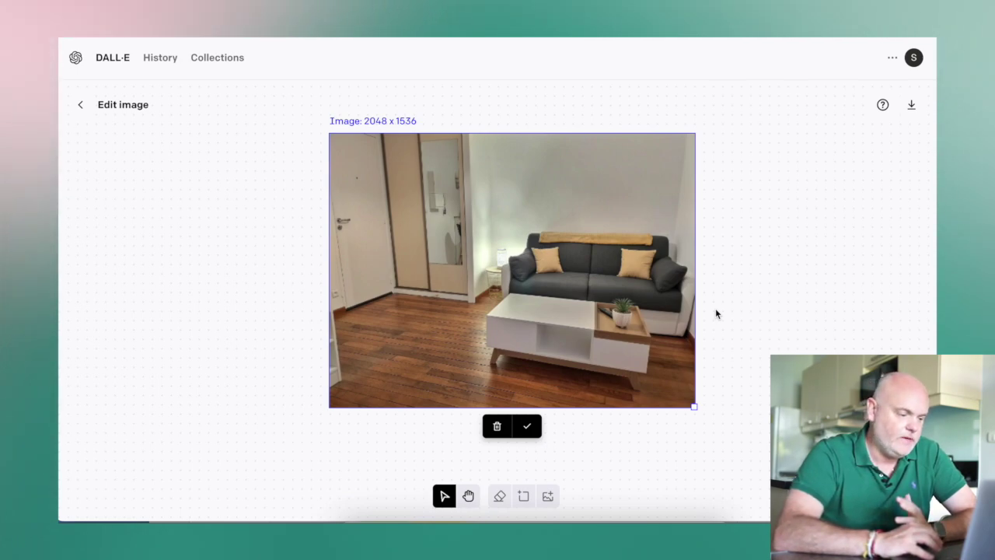
{"action": "left_click", "coordinate": [527, 427]}
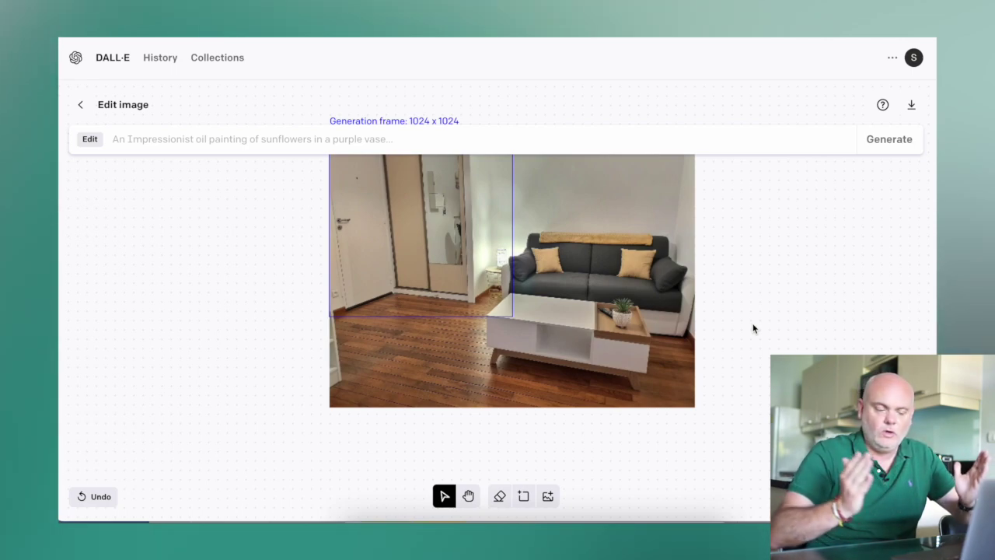
{"action": "scroll", "coordinate": [753, 328], "scroll_direction": "up", "scroll_amount": 2}
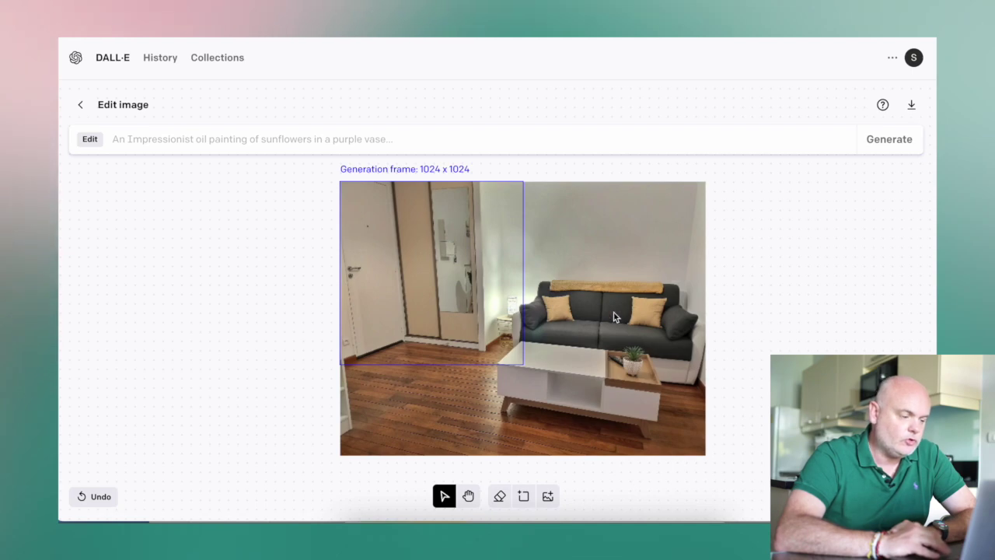
{"action": "left_click_drag", "start_coordinate": [509, 271], "coordinate": [434, 271]}
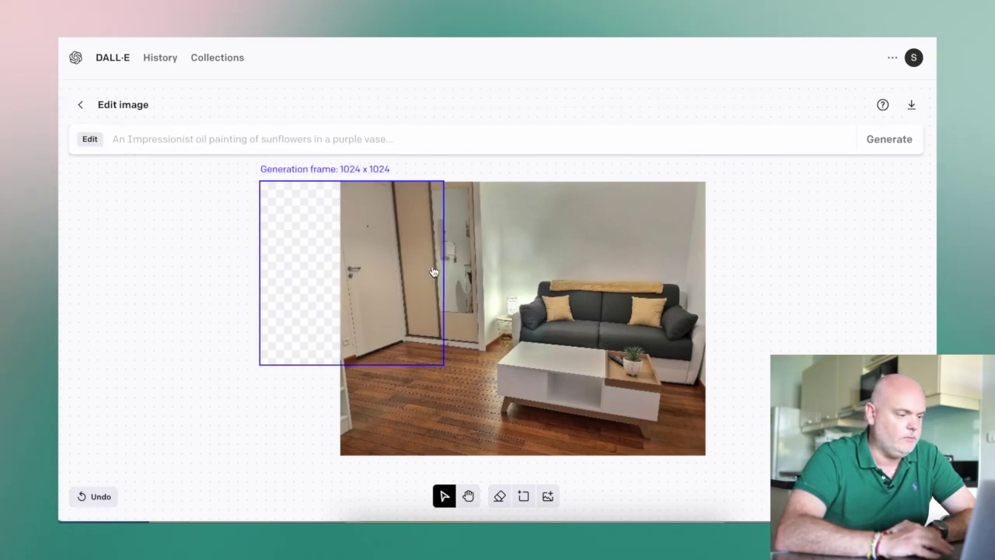
Generate a fill for the empty area beside the door with the prompt "complete the wall"
{"action": "left_click", "coordinate": [287, 141]}
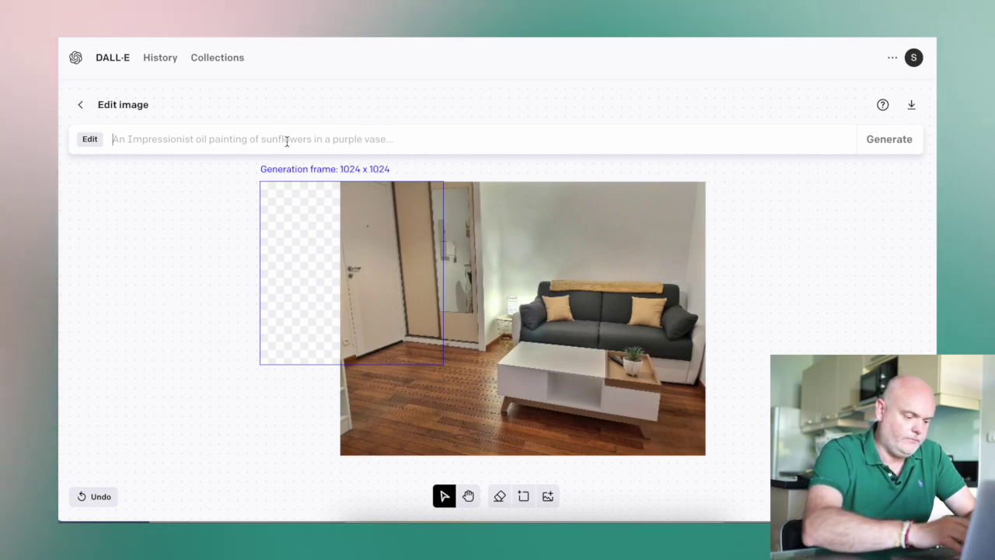
{"action": "type", "text": "generate the "}
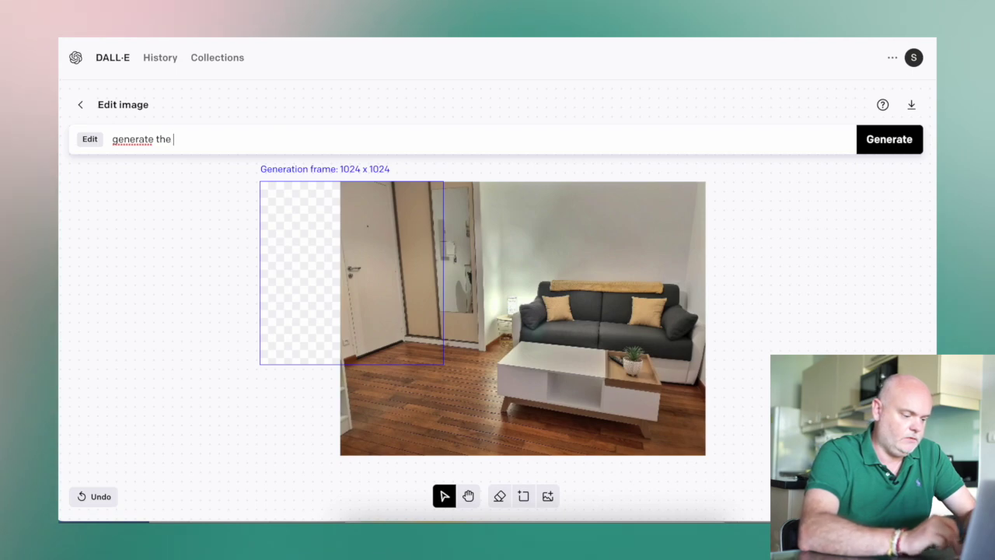
{"action": "type", "text": "wall"}
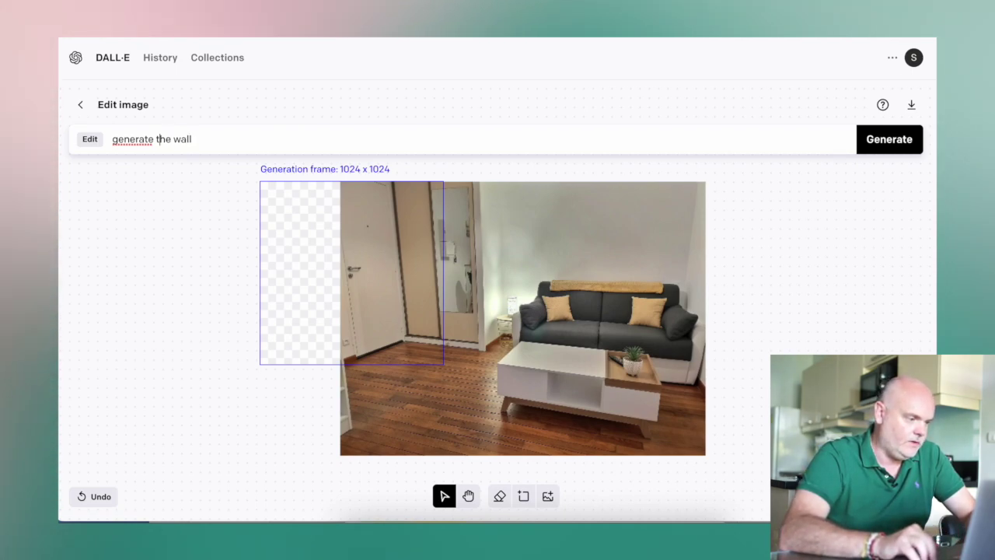
{"action": "left_click", "coordinate": [154, 139]}
{"action": "type", "text": "compolet"}
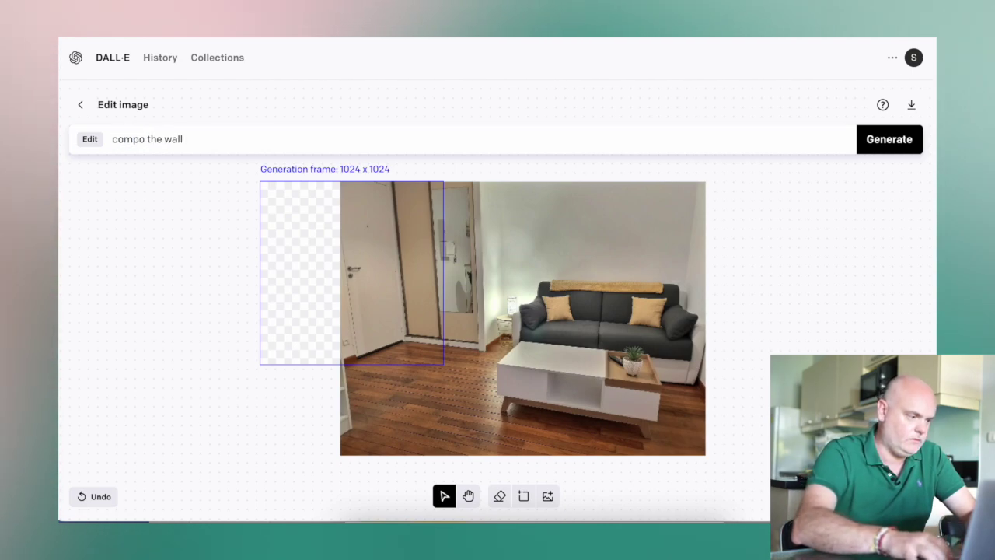
{"action": "key", "text": "BackSpace"}
{"action": "key", "text": "Return"}
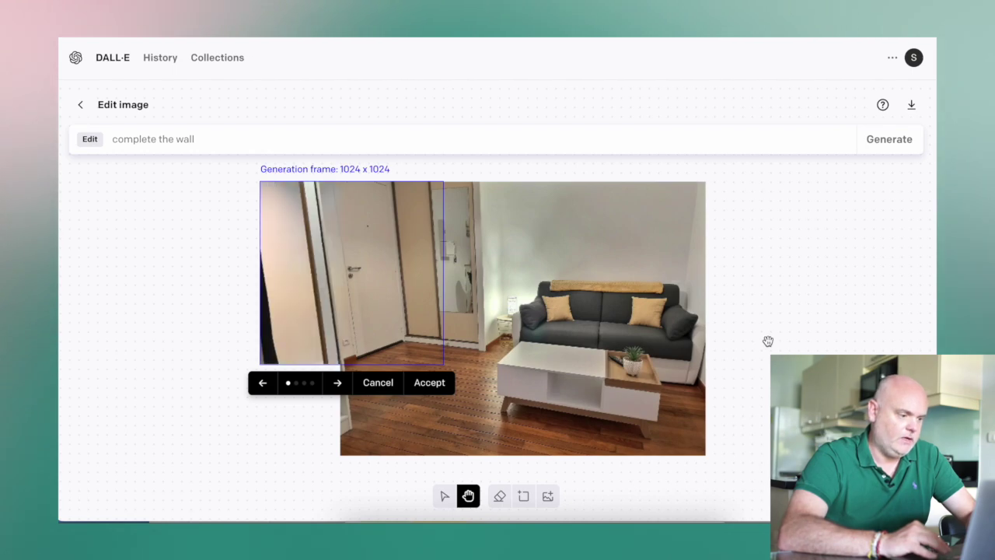
Compare the four generated wall variations and discard them
{"action": "left_click", "coordinate": [337, 384]}
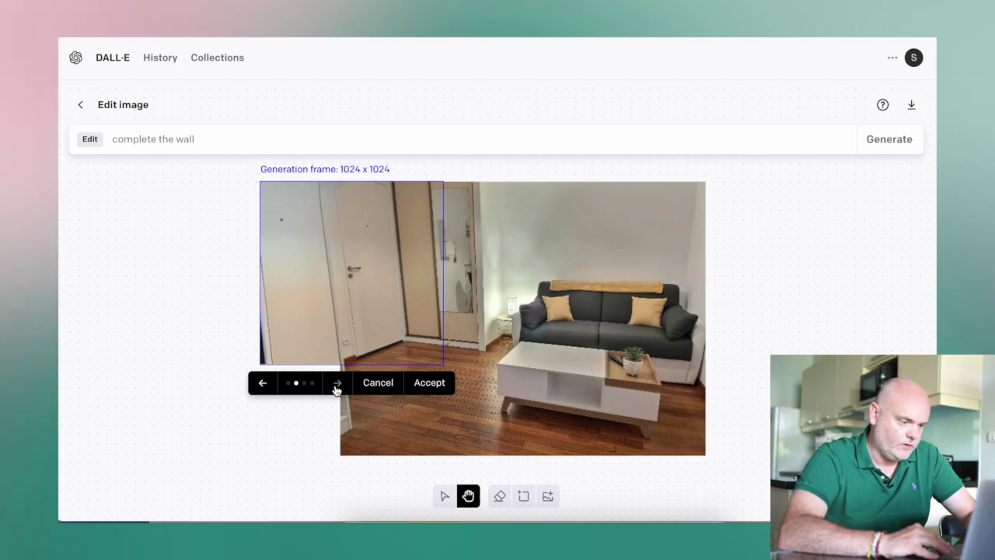
{"action": "left_click", "coordinate": [337, 383]}
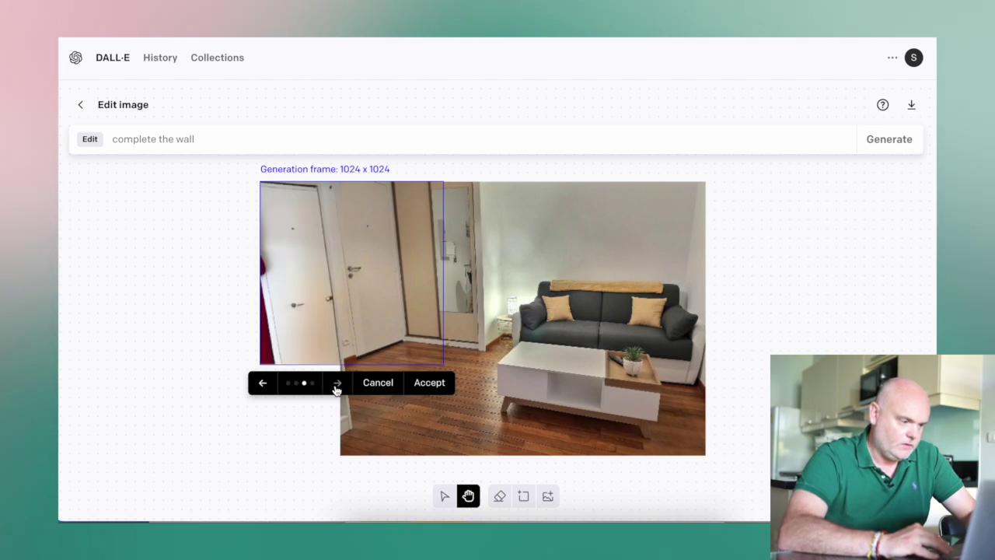
{"action": "left_click", "coordinate": [337, 383]}
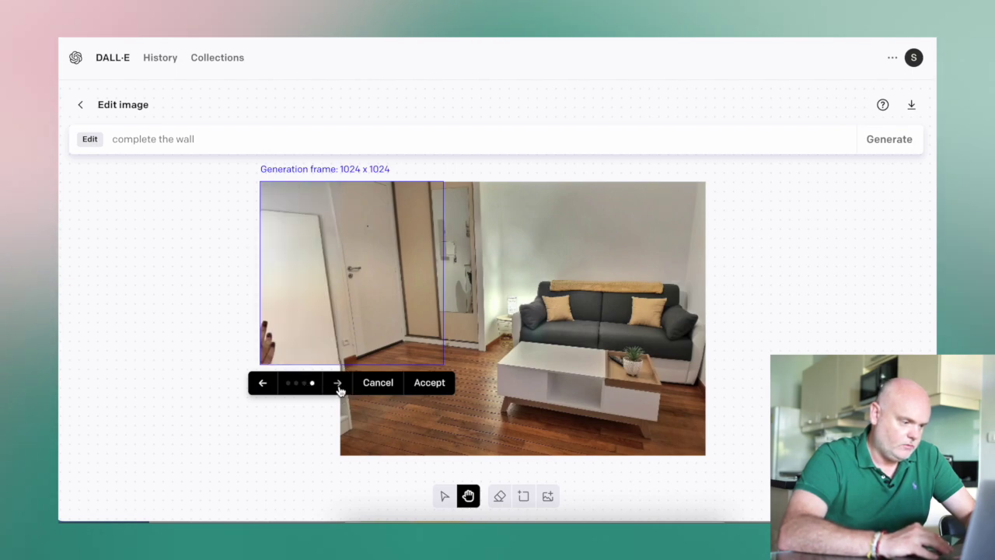
{"action": "left_click", "coordinate": [338, 384]}
{"action": "left_click", "coordinate": [336, 383]}
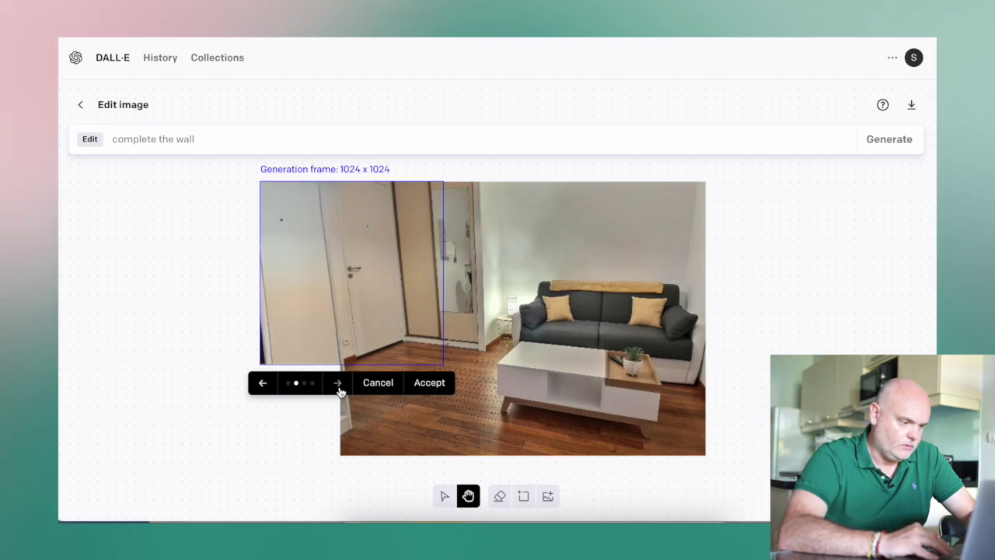
{"action": "left_click", "coordinate": [338, 383]}
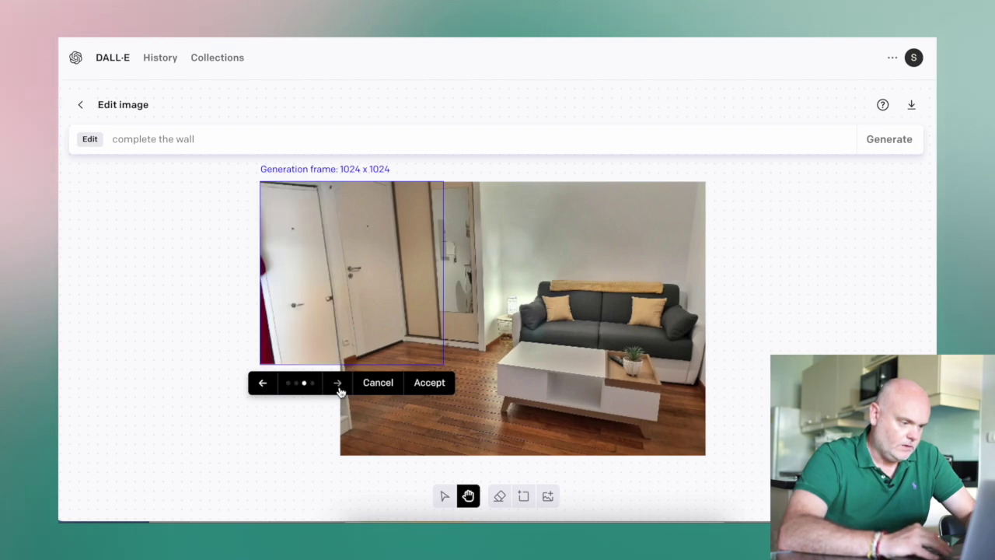
{"action": "left_click", "coordinate": [263, 384]}
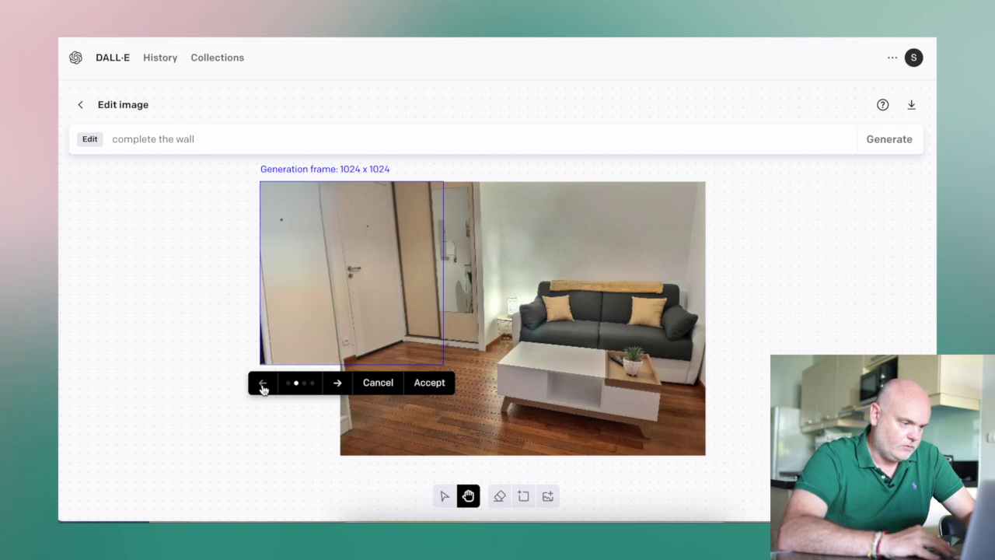
{"action": "left_click", "coordinate": [378, 383]}
Move the generation frame down to the photo's lower-left corner and generate with the prompt "complete the cabinet"
{"action": "key", "text": "v"}
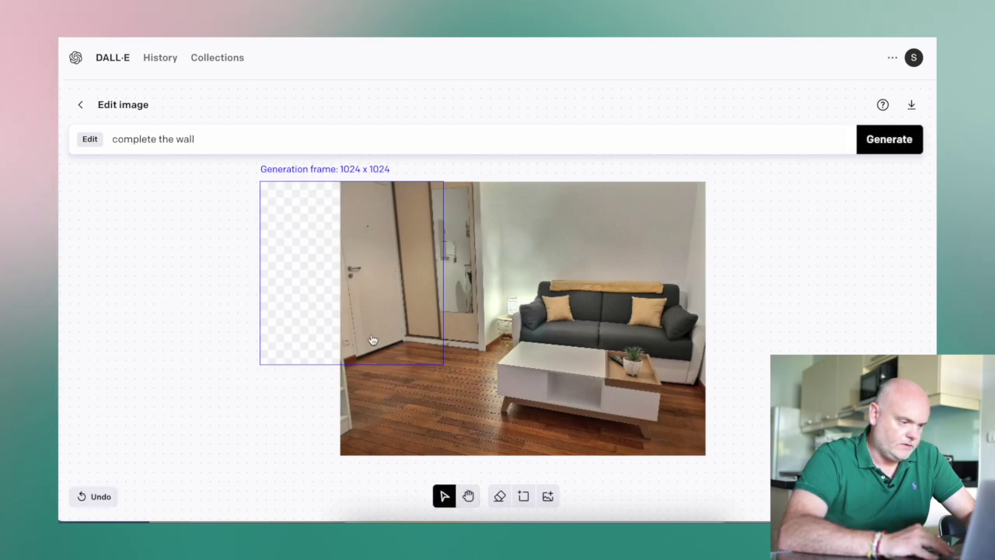
{"action": "left_click_drag", "start_coordinate": [317, 295], "coordinate": [316, 385]}
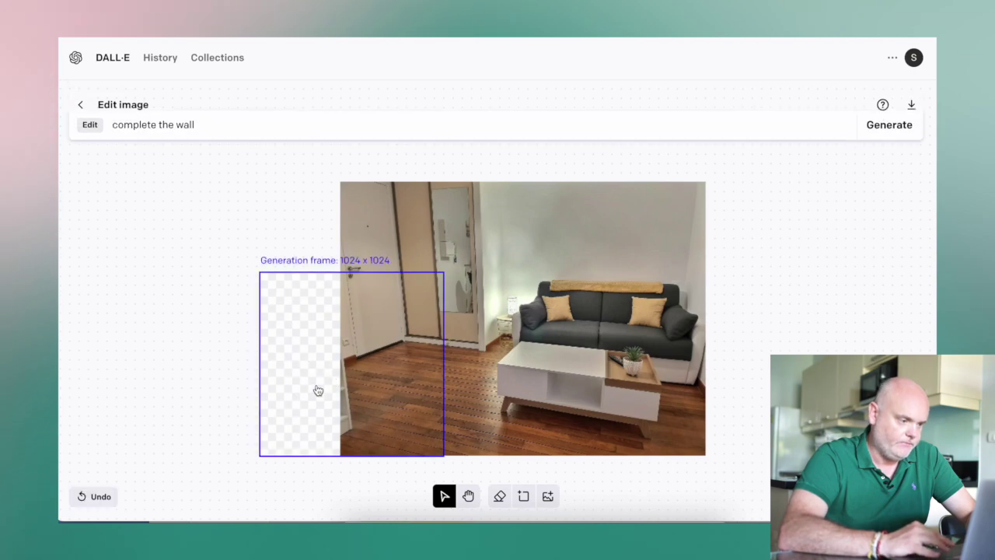
{"action": "left_click", "coordinate": [204, 143]}
{"action": "type", "text": "and t"}
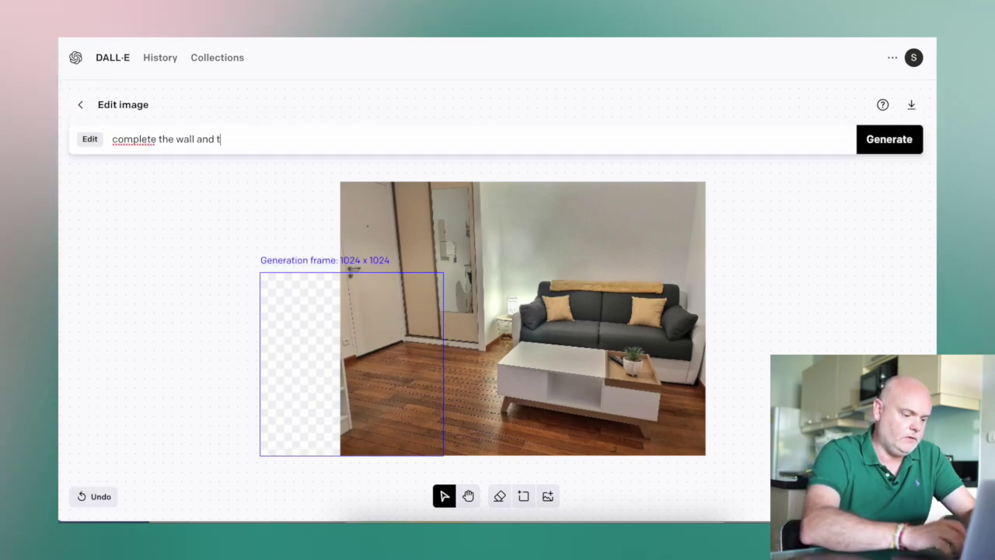
{"action": "key", "text": "BackSpace"}
{"action": "key", "text": "BackSpace"}
{"action": "key", "text": "BackSpace"}
{"action": "key", "text": "BackSpace"}
{"action": "key", "text": "BackSpace"}
{"action": "key", "text": "BackSpace"}
{"action": "key", "text": "BackSpace"}
{"action": "key", "text": "BackSpace"}
{"action": "key", "text": "BackSpace"}
{"action": "key", "text": "BackSpace"}
{"action": "key", "text": "BackSpace"}
{"action": "key", "text": "BackSpace"}
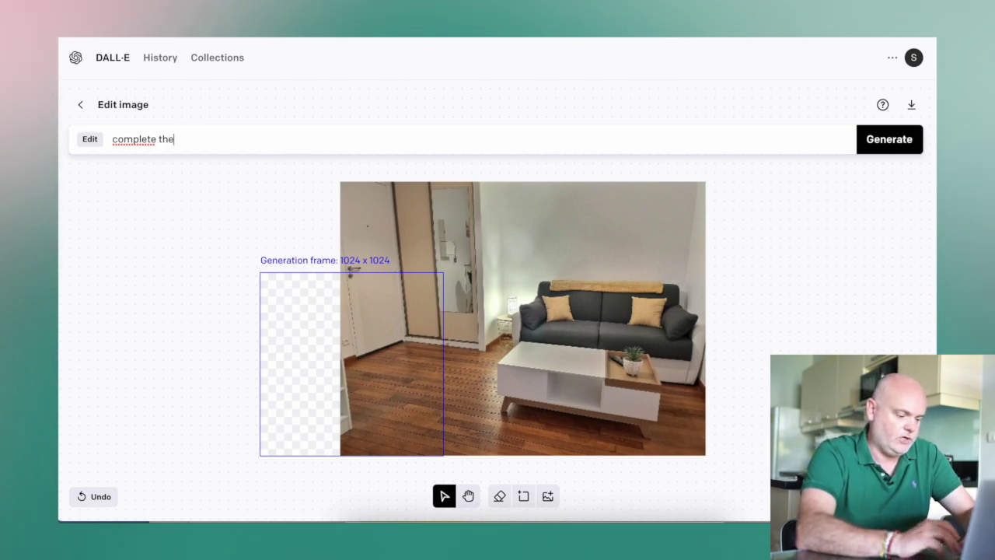
{"action": "type", "text": "cabinet"}
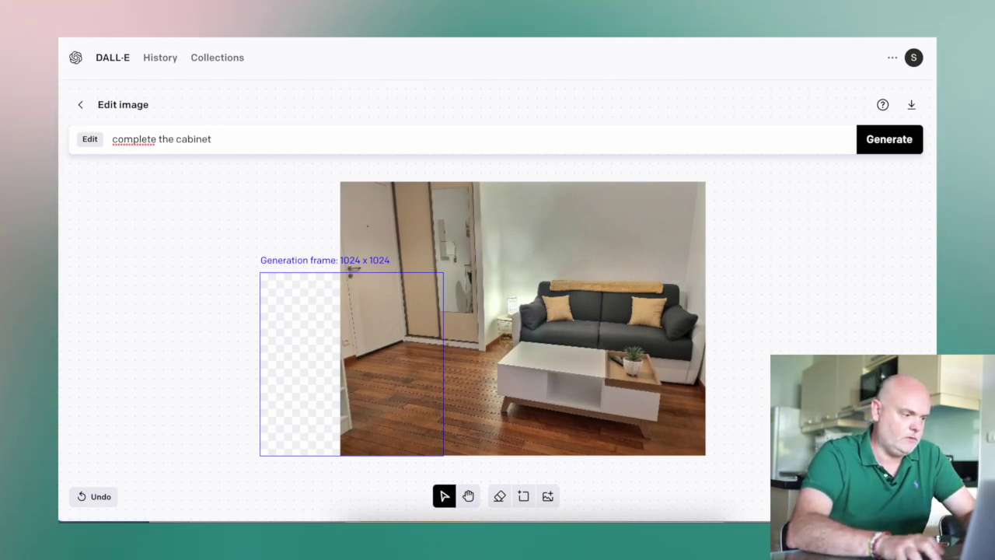
{"action": "key", "text": "Return"}
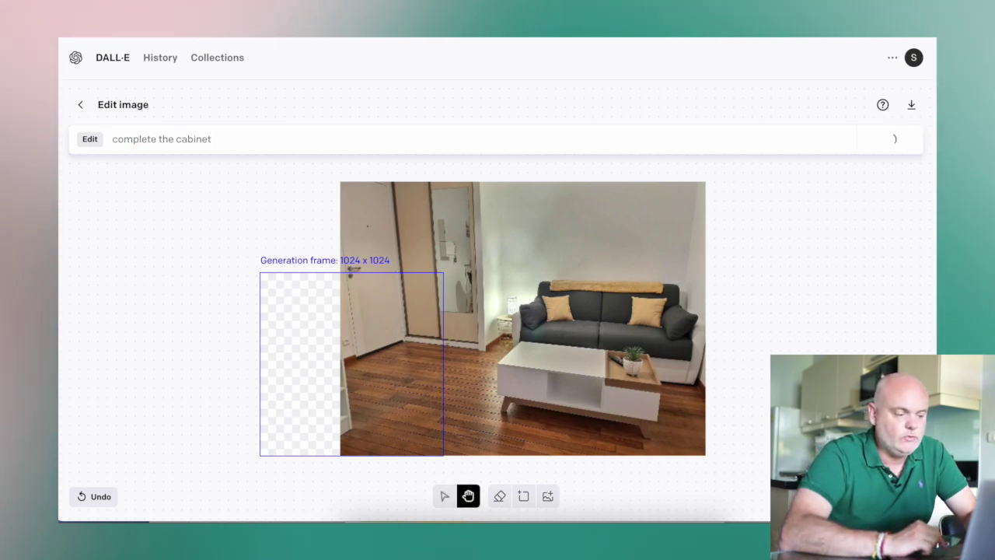
Accept the first generated cabinet variation
{"action": "scroll", "coordinate": [792, 300], "scroll_direction": "down", "scroll_amount": 1}
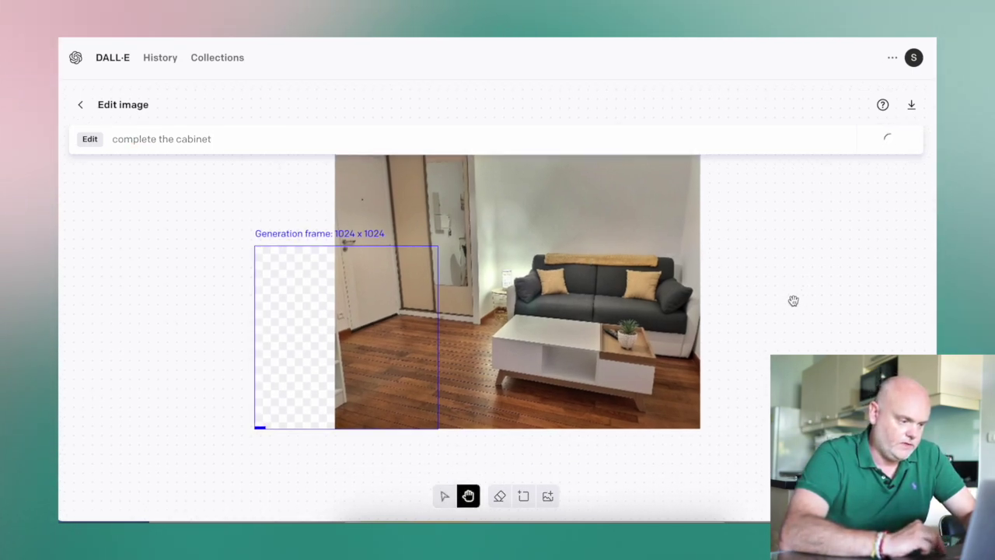
{"action": "scroll", "coordinate": [793, 300], "scroll_direction": "up", "scroll_amount": 1}
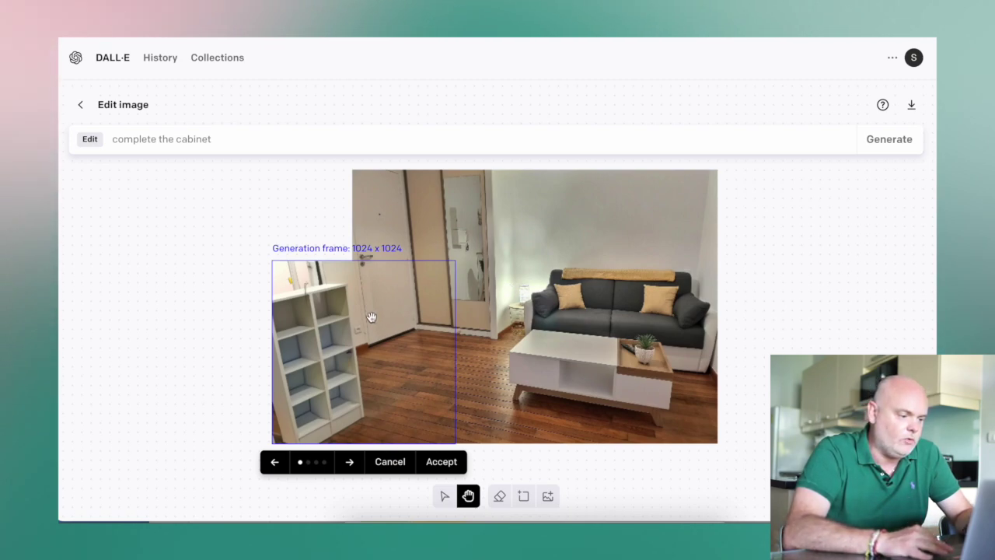
{"action": "left_click", "coordinate": [440, 462]}
Move the generation frame up over the empty upper-left corner and generate with the prompt "complete the wall"
{"action": "left_click_drag", "start_coordinate": [362, 257], "coordinate": [365, 249]}
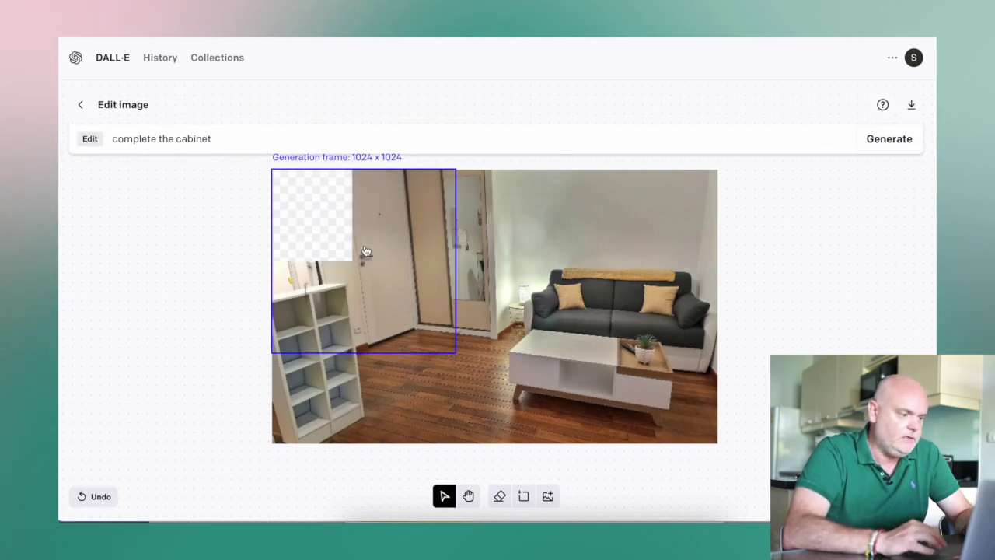
{"action": "double_click", "coordinate": [200, 139]}
{"action": "type", "text": "wall"}
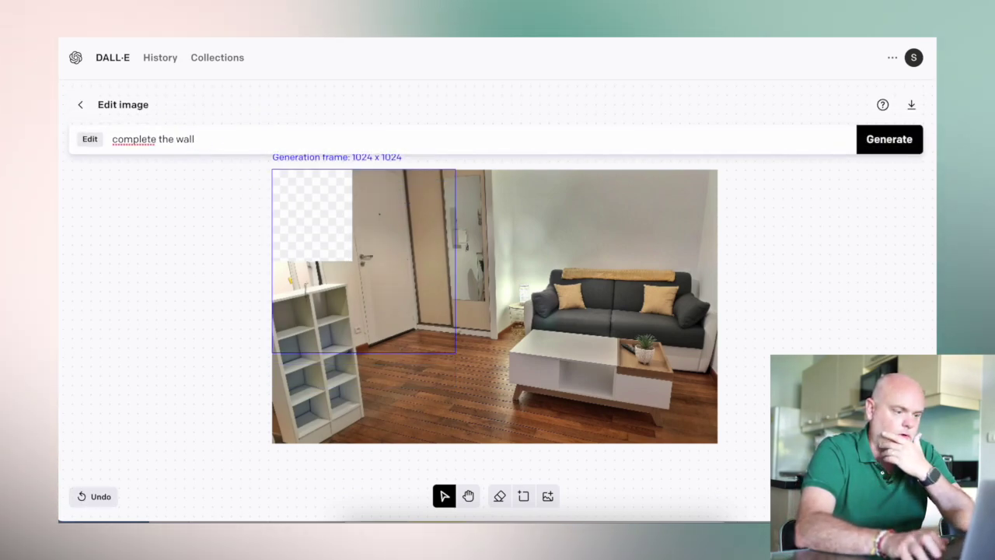
{"action": "key", "text": "Return"}
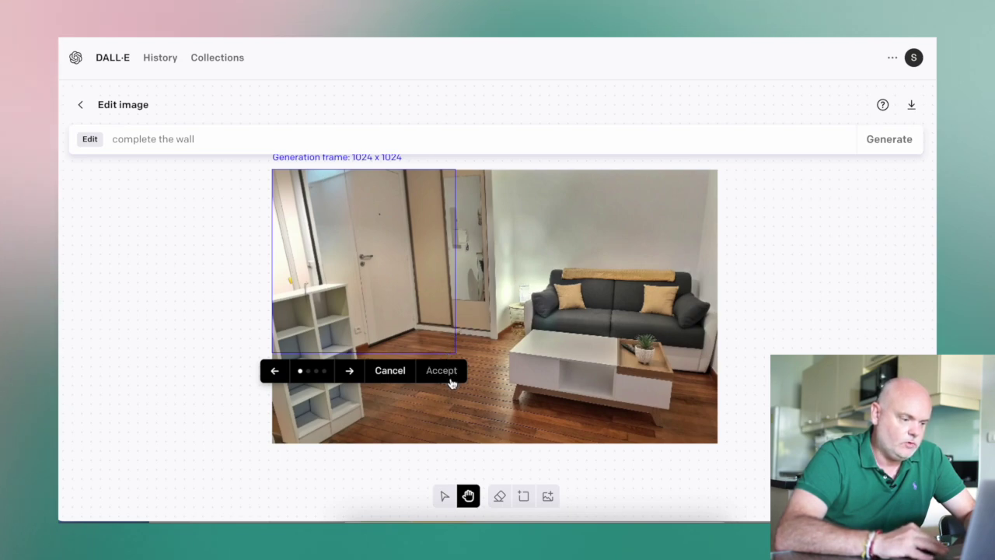
Browse the generated wall variations for the upper-left corner and accept the fourth one
{"action": "left_click", "coordinate": [350, 371]}
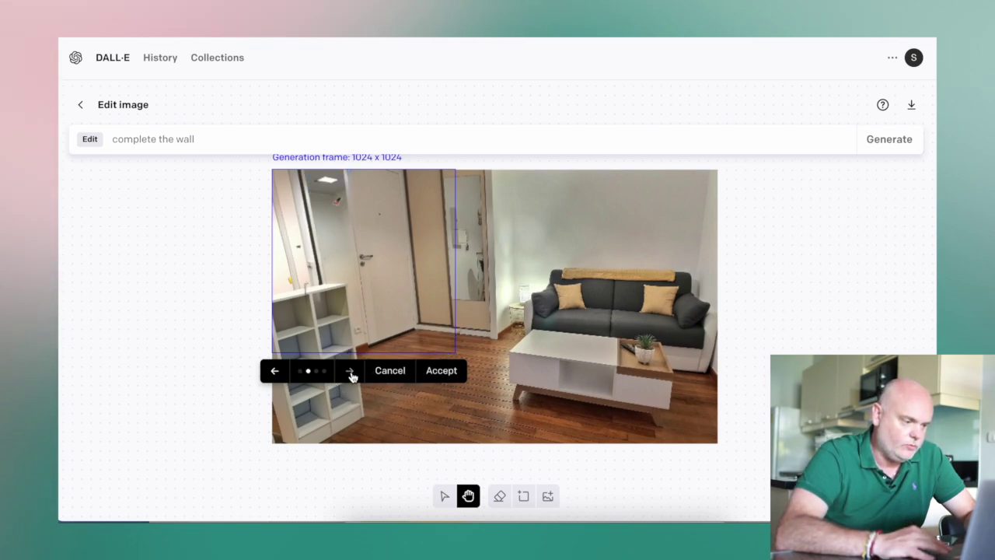
{"action": "left_click", "coordinate": [350, 371]}
{"action": "left_click", "coordinate": [350, 372]}
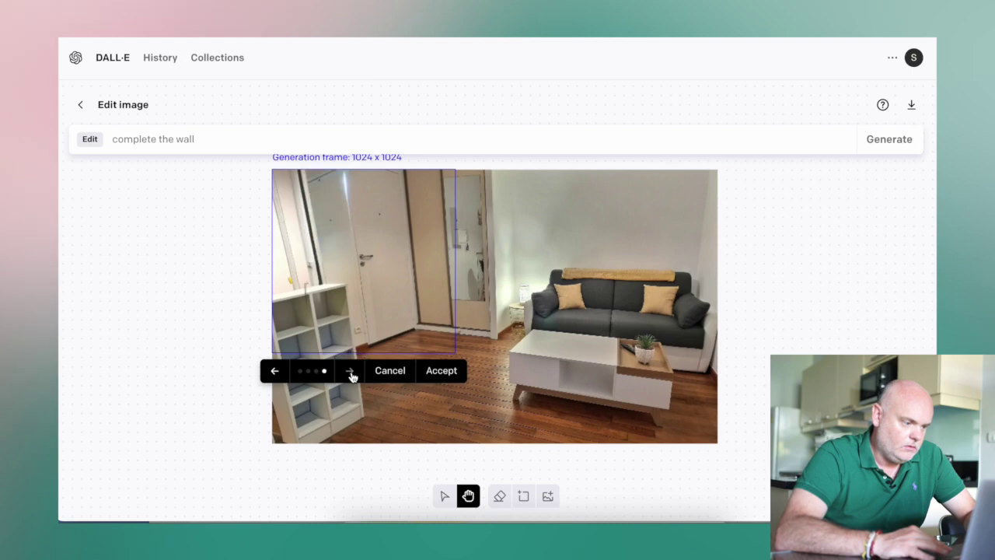
{"action": "left_click", "coordinate": [456, 373]}
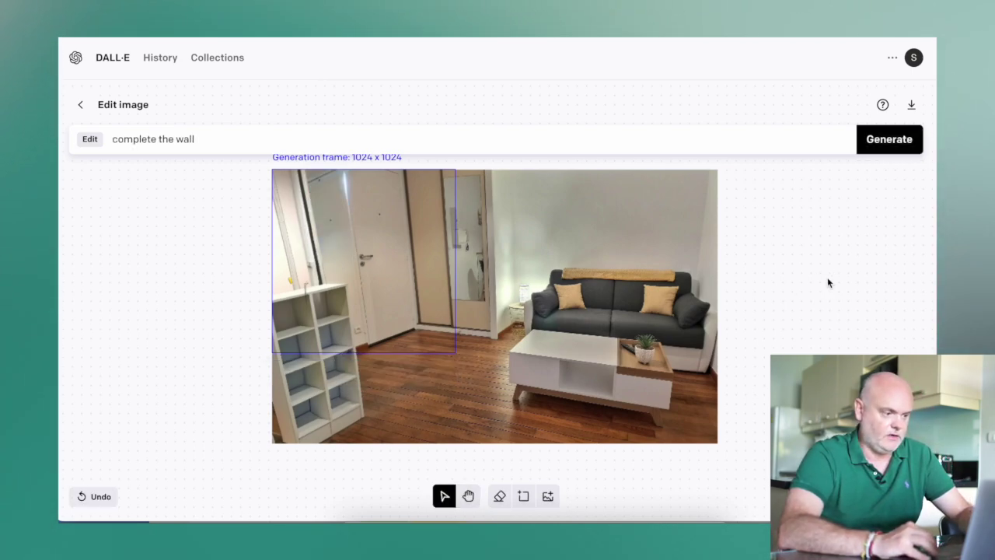
Move the generation frame past the photo's upper-right edge and generate with the prompt "complete the wall with painting"
{"action": "scroll", "coordinate": [827, 277], "scroll_direction": "right", "scroll_amount": 3}
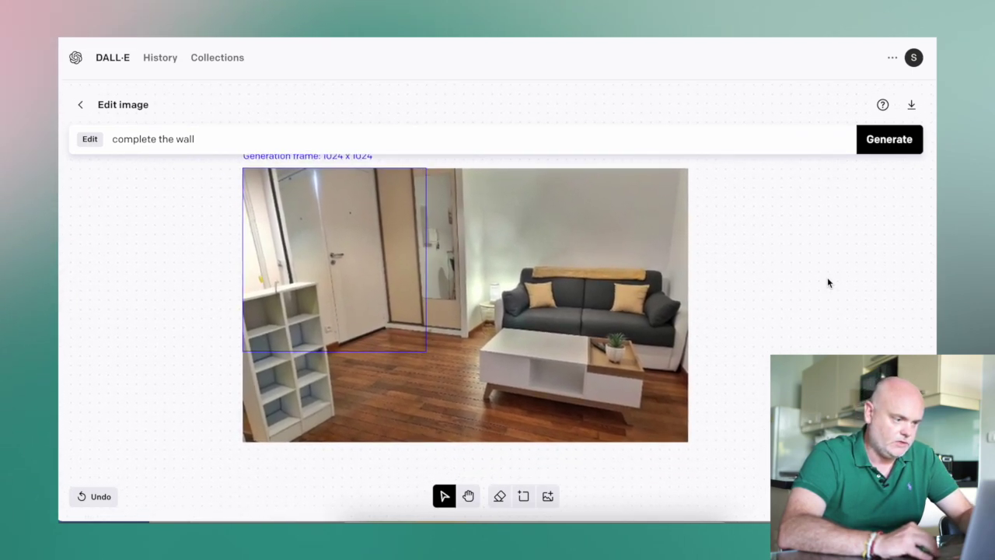
{"action": "left_click_drag", "start_coordinate": [328, 234], "coordinate": [636, 222]}
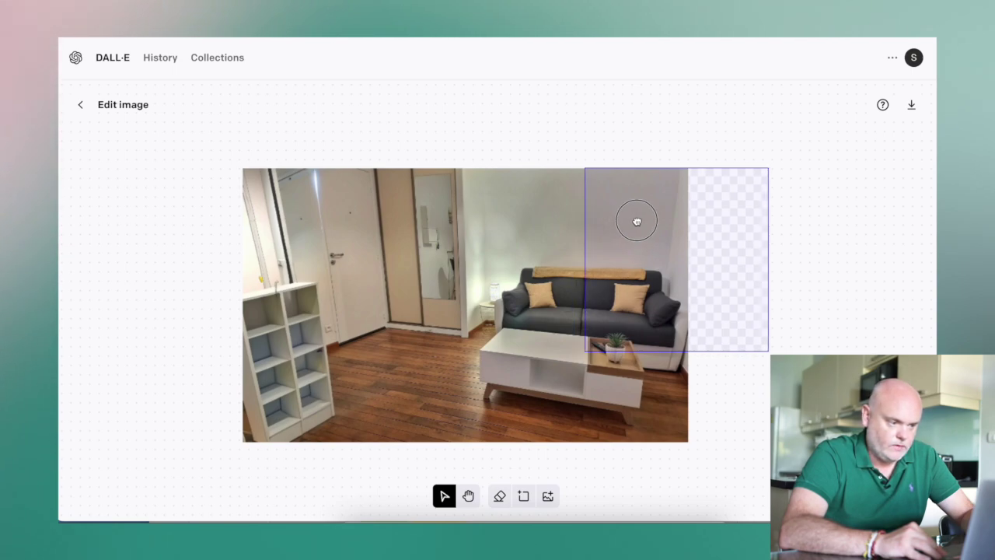
{"action": "left_click_drag", "start_coordinate": [636, 222], "coordinate": [637, 224]}
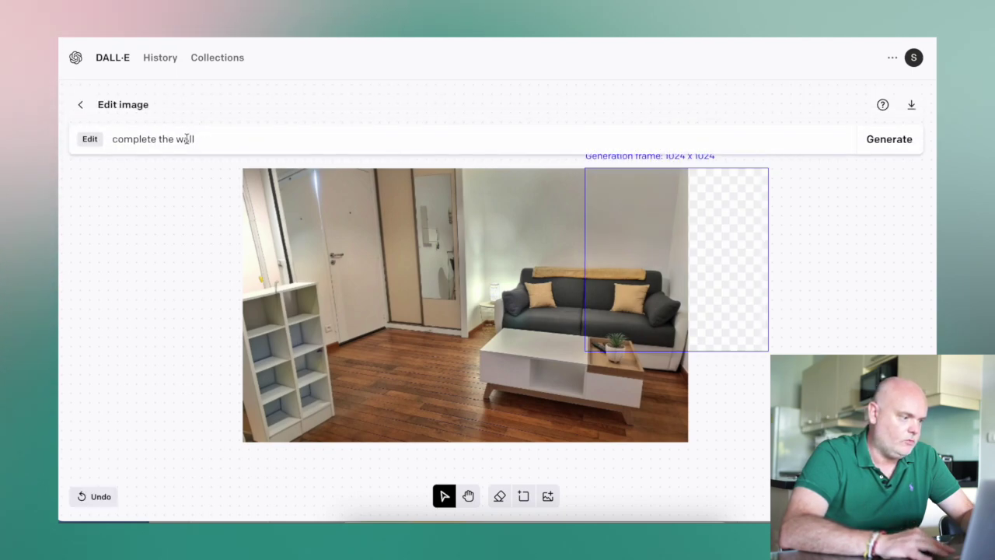
{"action": "left_click", "coordinate": [218, 139]}
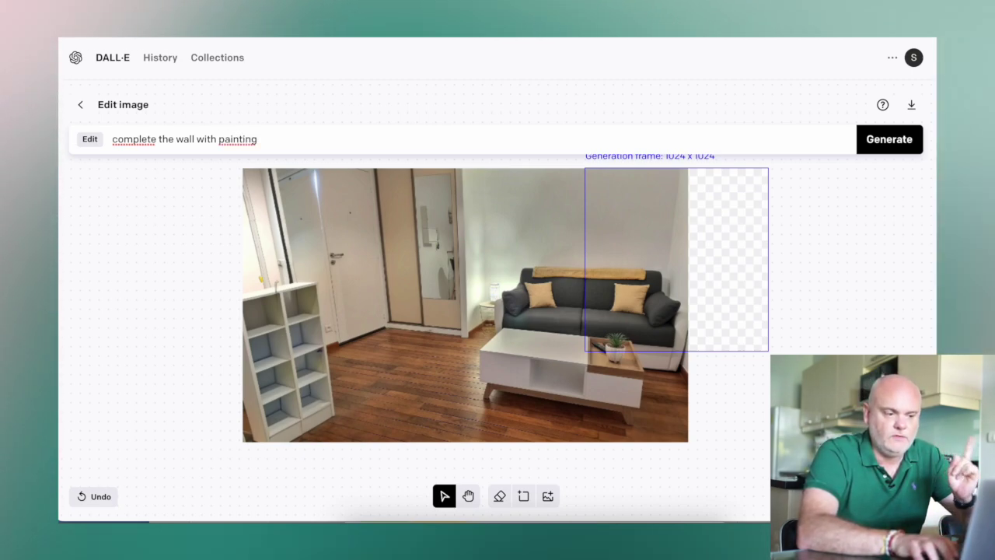
{"action": "key", "text": "Return"}
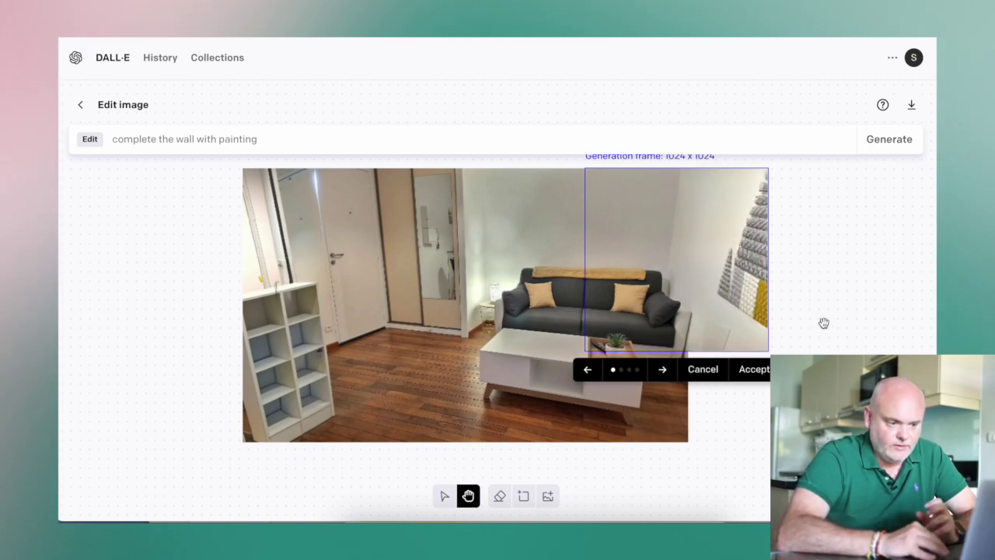
Compare the generated painted-wall variations and accept the second one, with yellow and green strips above a white cabinet
{"action": "left_click", "coordinate": [664, 370]}
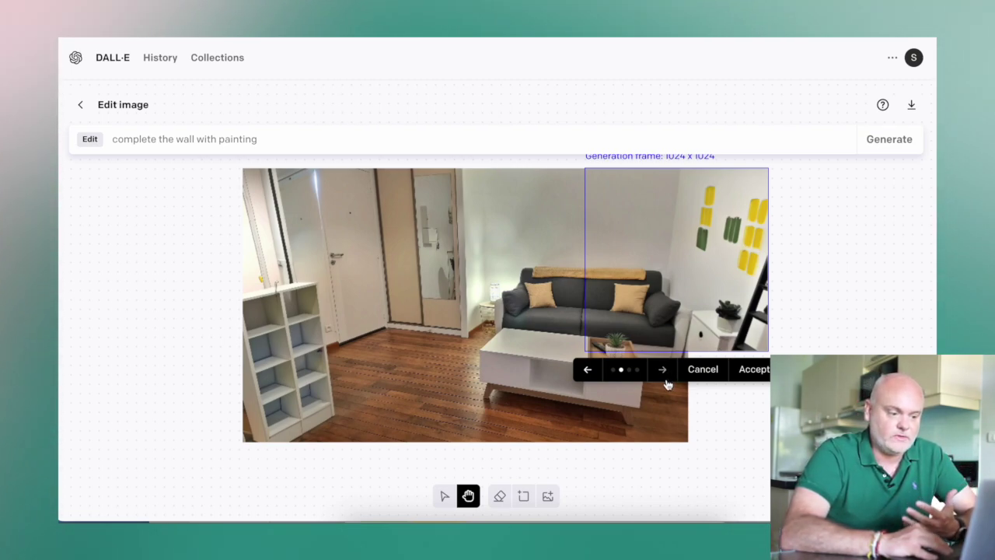
{"action": "left_click", "coordinate": [663, 369]}
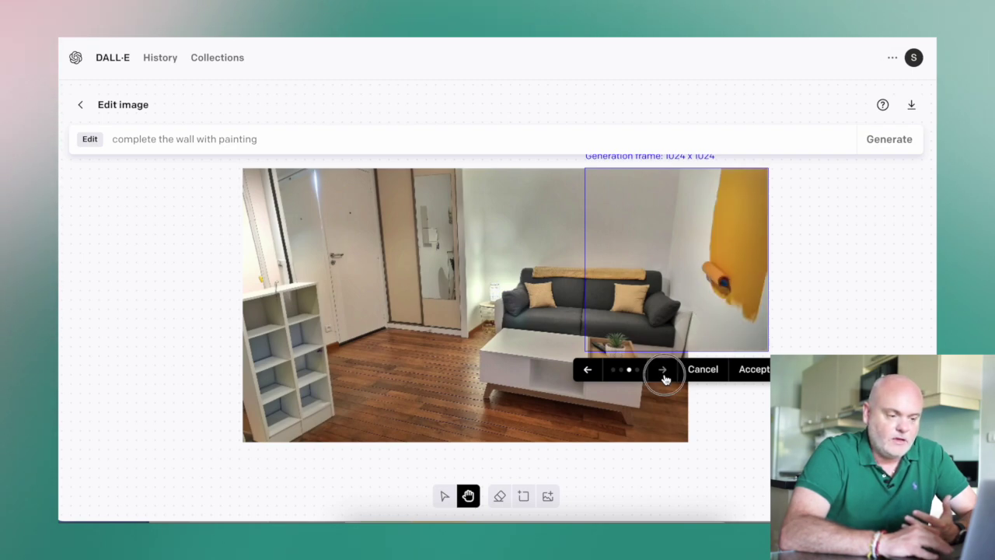
{"action": "left_click", "coordinate": [663, 370]}
{"action": "left_click", "coordinate": [662, 370]}
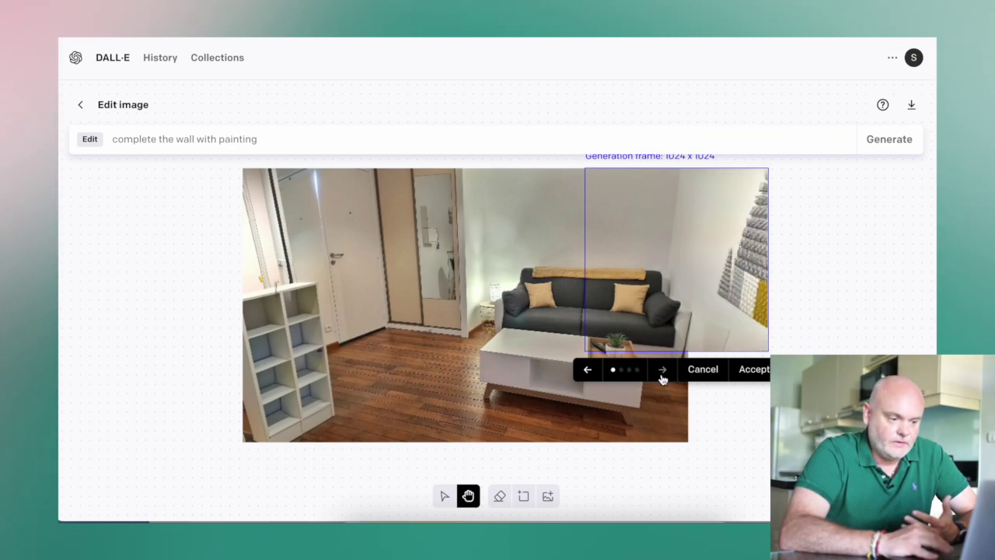
{"action": "left_click", "coordinate": [662, 372]}
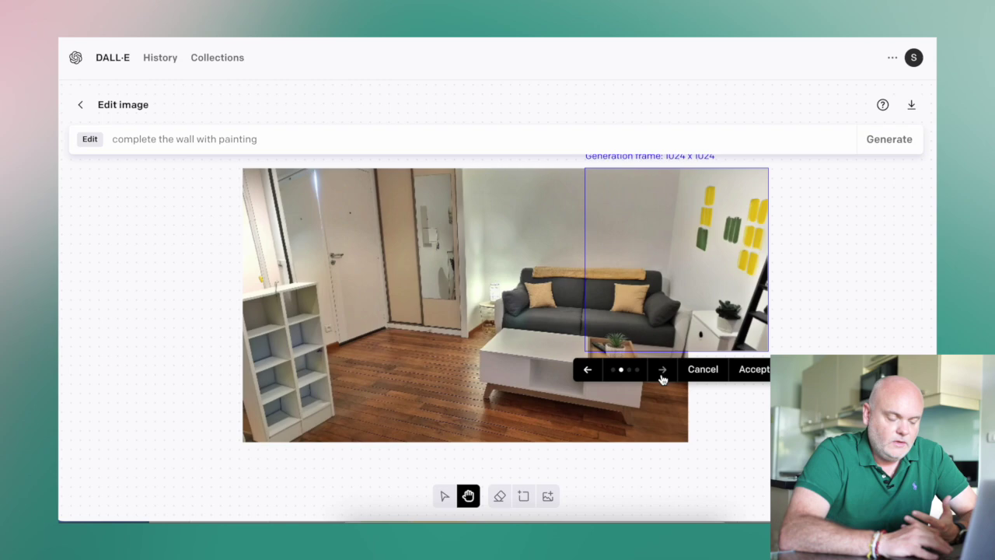
{"action": "left_click", "coordinate": [753, 369]}
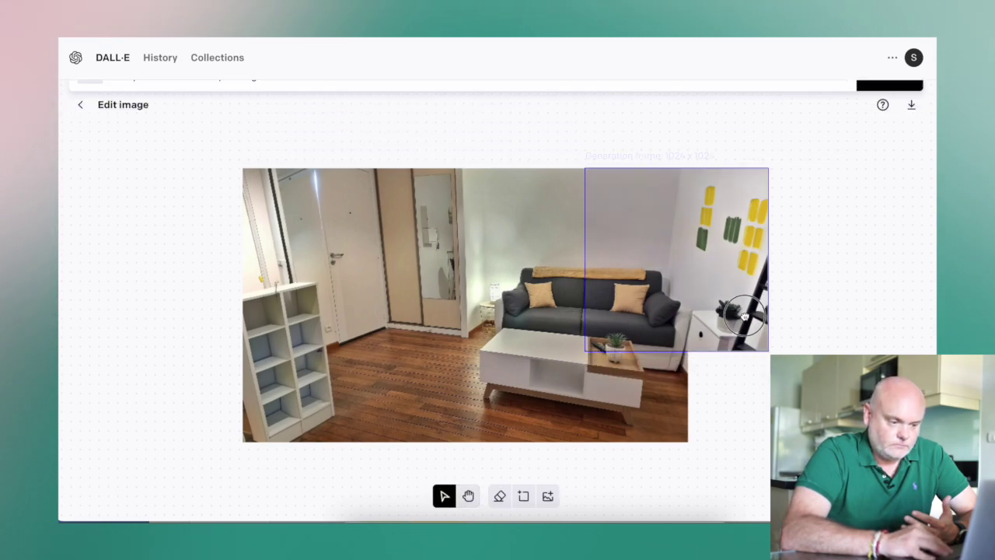
Fill the empty lower-right corner using the prompt "complete the wall and the floor" and accept the first variation
{"action": "left_click_drag", "start_coordinate": [765, 327], "coordinate": [746, 401]}
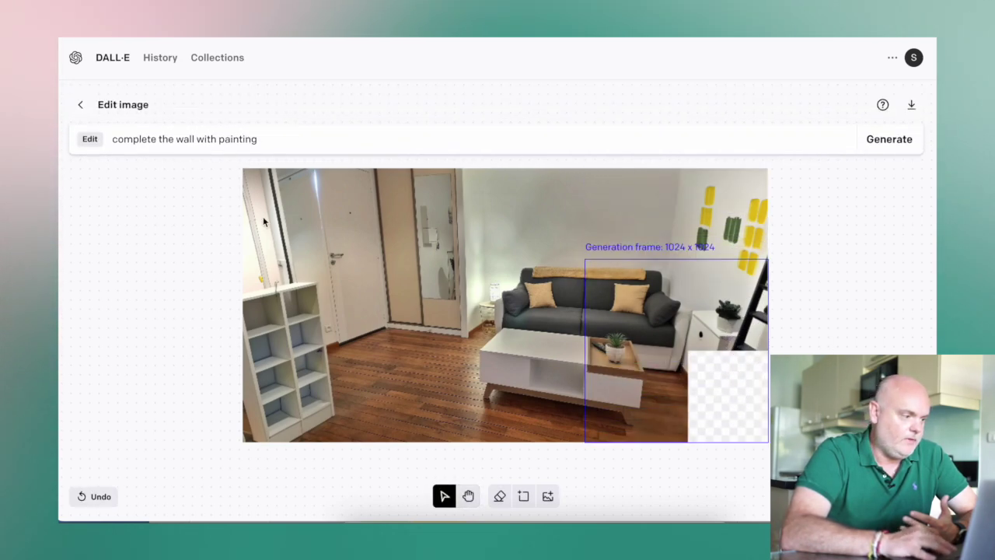
{"action": "left_click", "coordinate": [274, 139]}
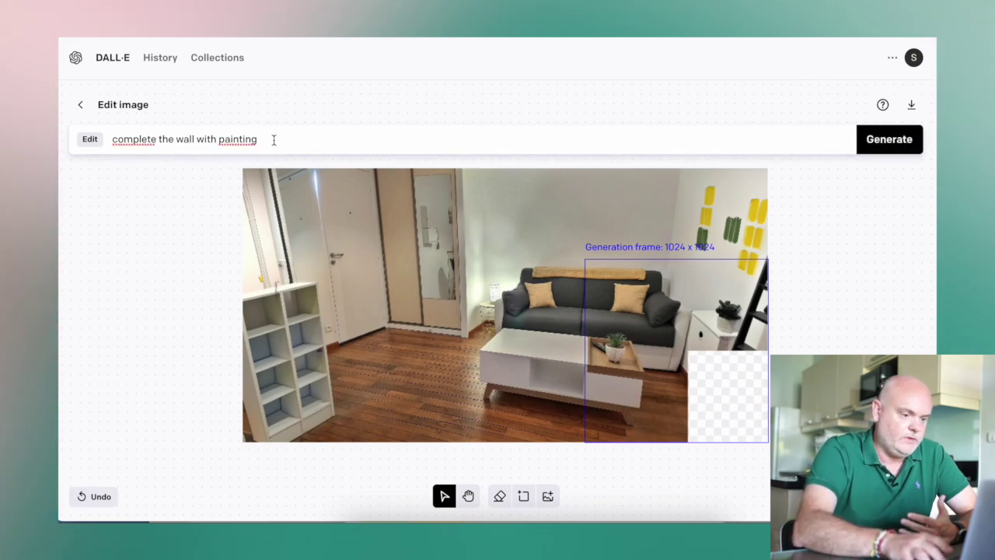
{"action": "key", "text": "BackSpace"}
{"action": "key", "text": "BackSpace"}
{"action": "key", "text": "BackSpace"}
{"action": "key", "text": "BackSpace"}
{"action": "key", "text": "BackSpace"}
{"action": "key", "text": "BackSpace"}
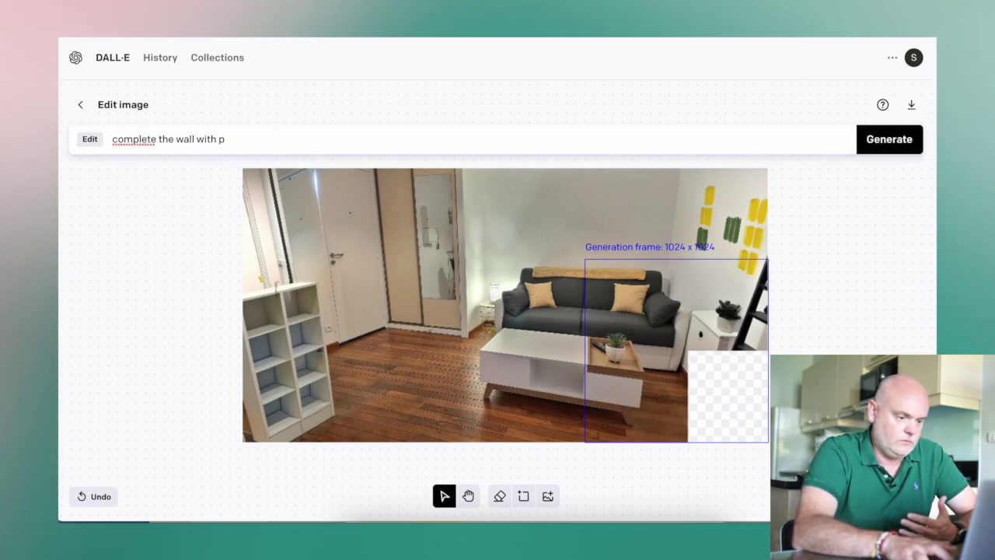
{"action": "key", "text": "BackSpace"}
{"action": "key", "text": "BackSpace"}
{"action": "key", "text": "BackSpace"}
{"action": "type", "text": "an"}
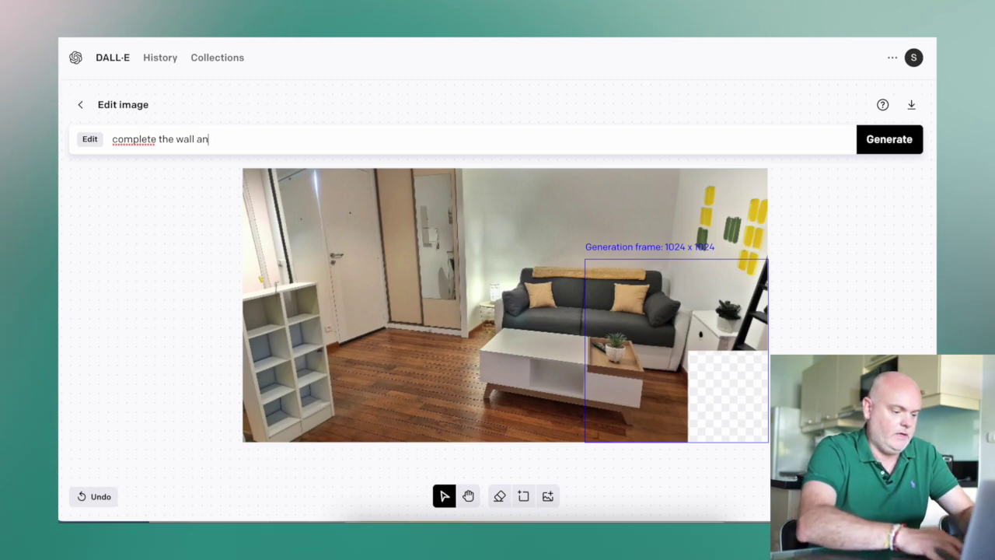
{"action": "type", "text": "d the floo"}
{"action": "key", "text": "BackSpace"}
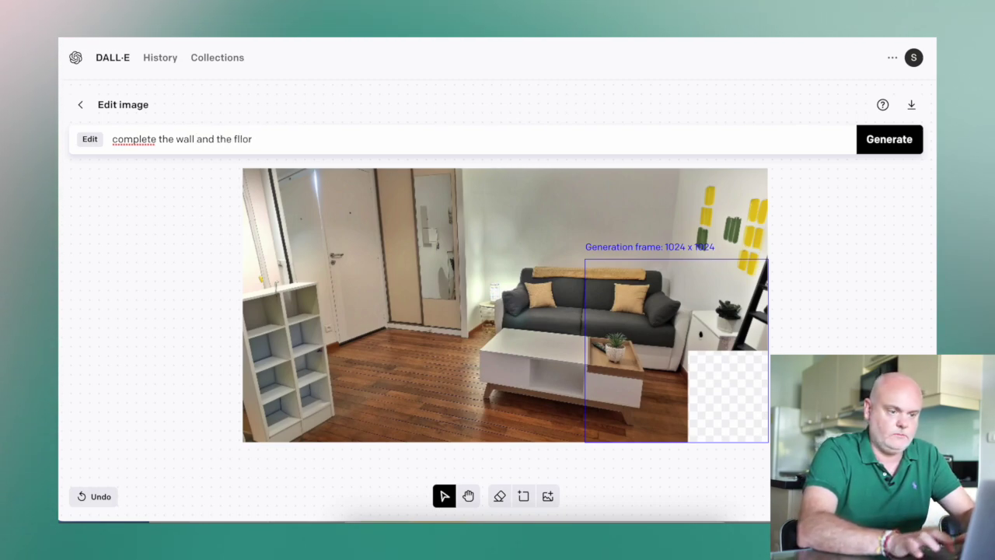
{"action": "type", "text": "o"}
{"action": "key", "text": "BackSpace"}
{"action": "key", "text": "BackSpace"}
{"action": "type", "text": "l"}
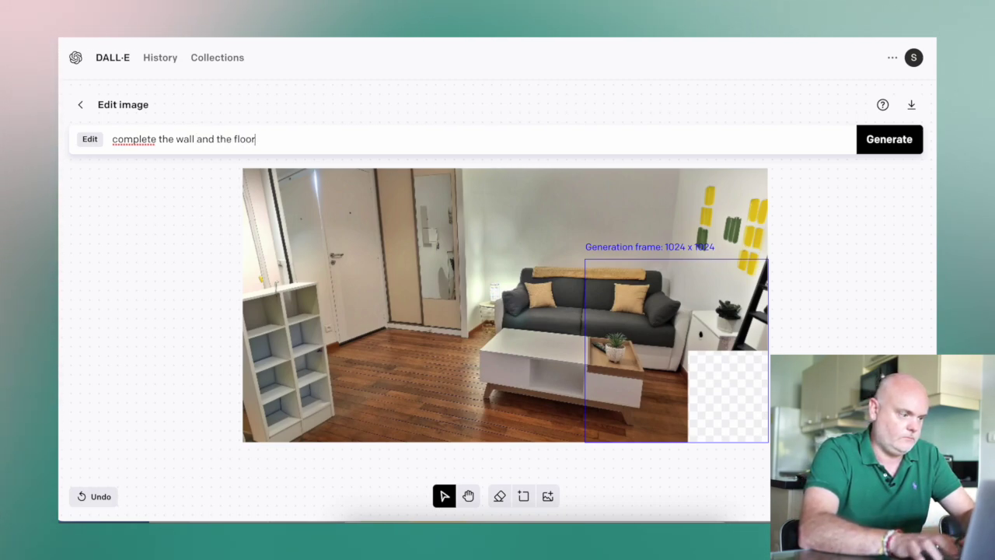
{"action": "key", "text": "Return"}
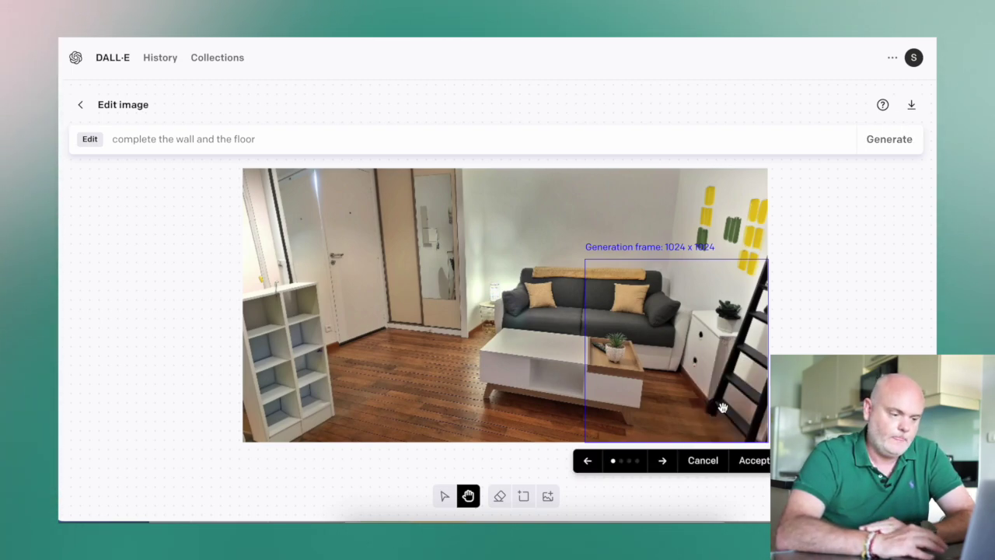
{"action": "left_click", "coordinate": [762, 462]}
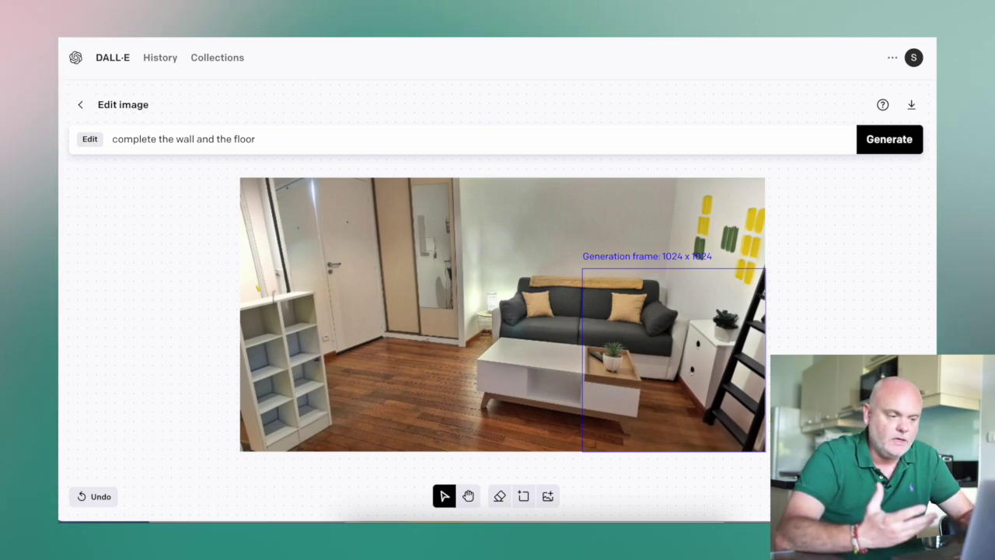
Erase a rectangular patch of wall above the sofa and place the generation frame around it
{"action": "scroll", "coordinate": [840, 291], "scroll_direction": "up", "scroll_amount": 2}
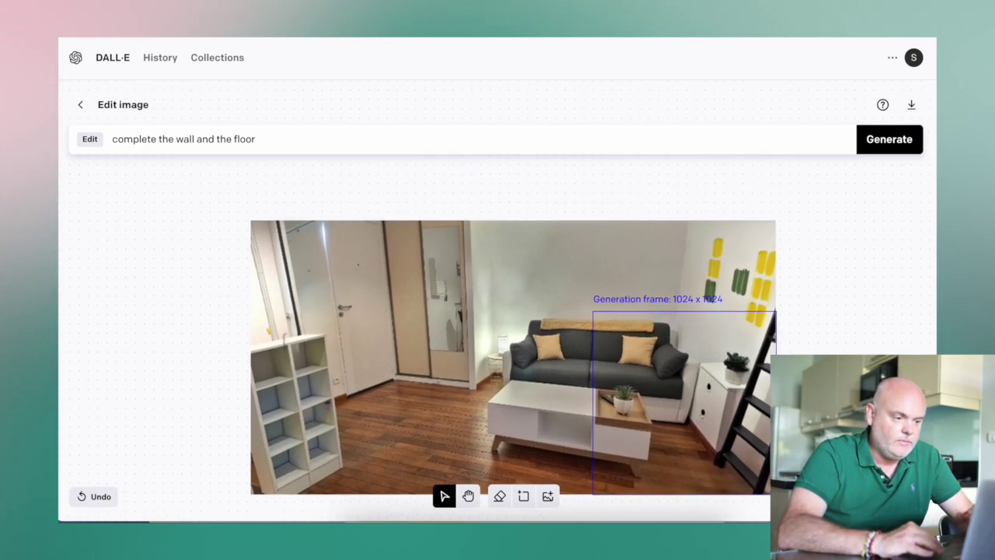
{"action": "left_click", "coordinate": [499, 499]}
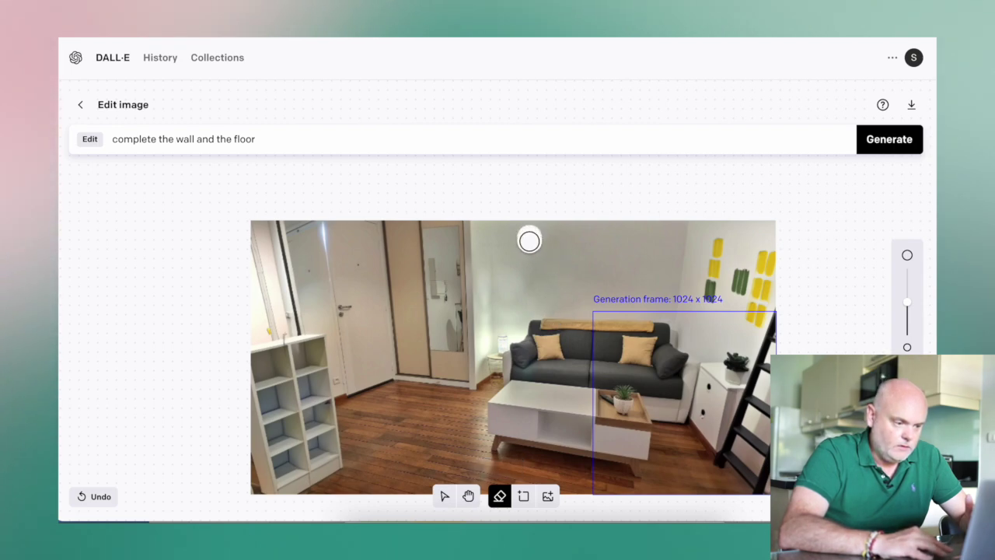
{"action": "mouse_move", "coordinate": [529, 241]}
{"action": "left_mouse_down"}
{"action": "mouse_move", "coordinate": [530, 264]}
{"action": "mouse_move", "coordinate": [597, 287]}
{"action": "mouse_move", "coordinate": [617, 266]}
{"action": "left_mouse_up"}
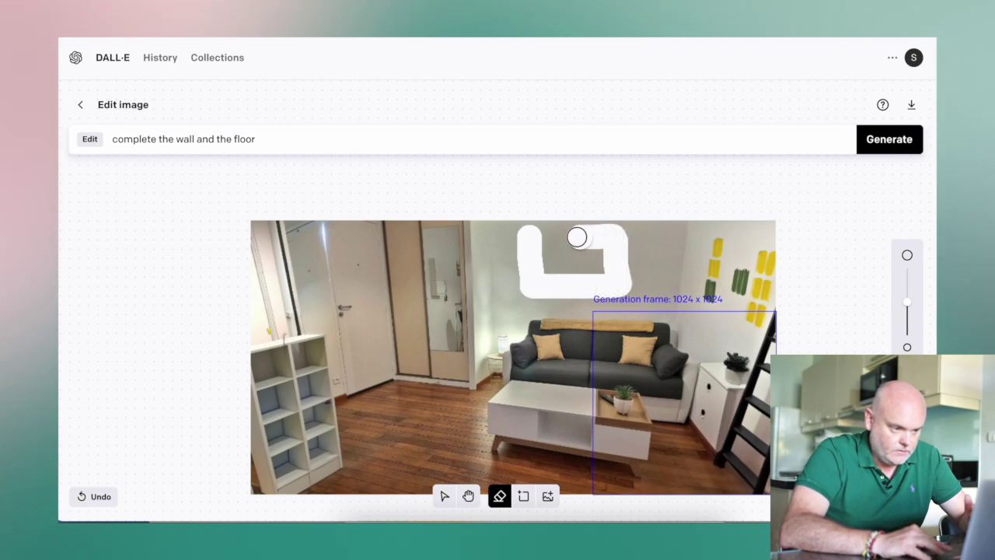
{"action": "left_click_drag", "start_coordinate": [577, 237], "coordinate": [547, 240]}
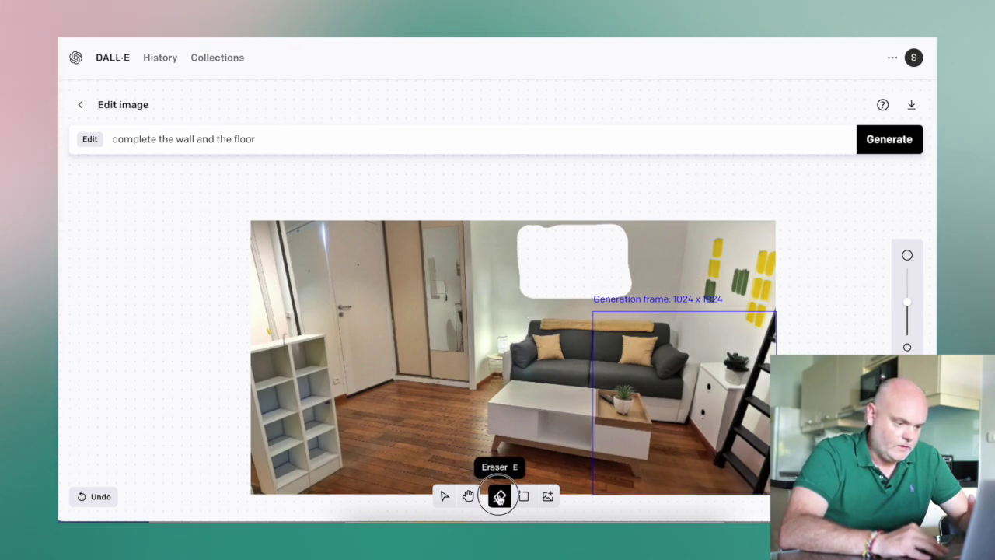
{"action": "left_click", "coordinate": [444, 496]}
{"action": "left_click_drag", "start_coordinate": [718, 359], "coordinate": [615, 265]}
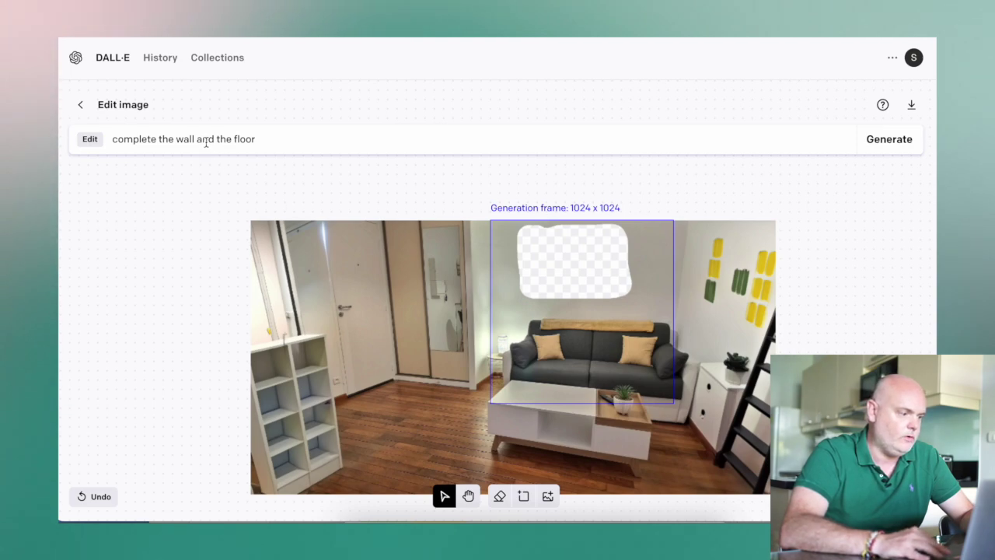
Replace the prompt with "complete with paint" and generate content for the erased wall patch
{"action": "left_click_drag", "start_coordinate": [195, 139], "coordinate": [256, 140]}
{"action": "type", "text": "with"}
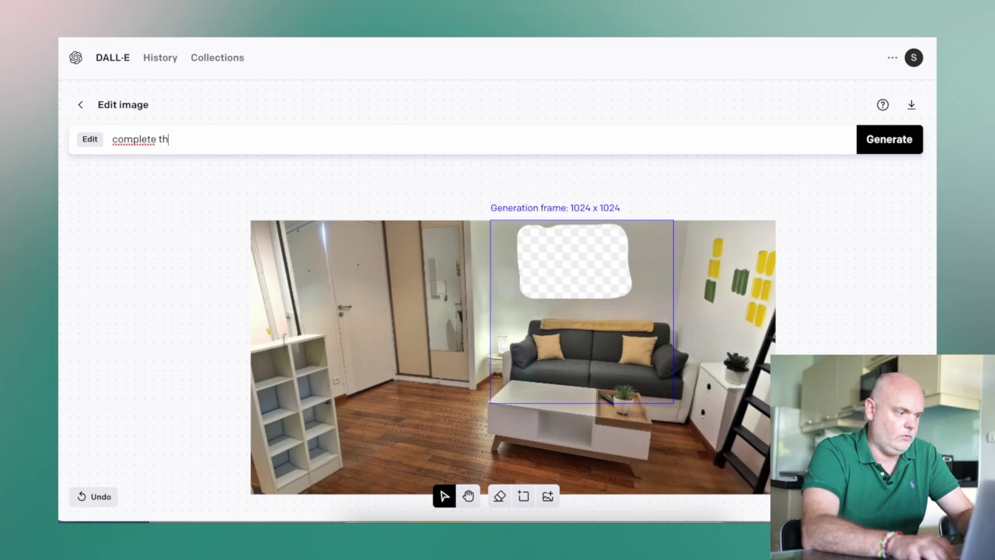
{"action": "key", "text": "BackSpace"}
{"action": "key", "text": "BackSpace"}
{"action": "key", "text": "BackSpace"}
{"action": "key", "text": "BackSpace"}
{"action": "key", "text": "BackSpace"}
{"action": "key", "text": "BackSpace"}
{"action": "key", "text": "BackSpace"}
{"action": "key", "text": "BackSpace"}
{"action": "key", "text": "BackSpace"}
{"action": "key", "text": "BackSpace"}
{"action": "key", "text": "BackSpace"}
{"action": "type", "text": "c"}
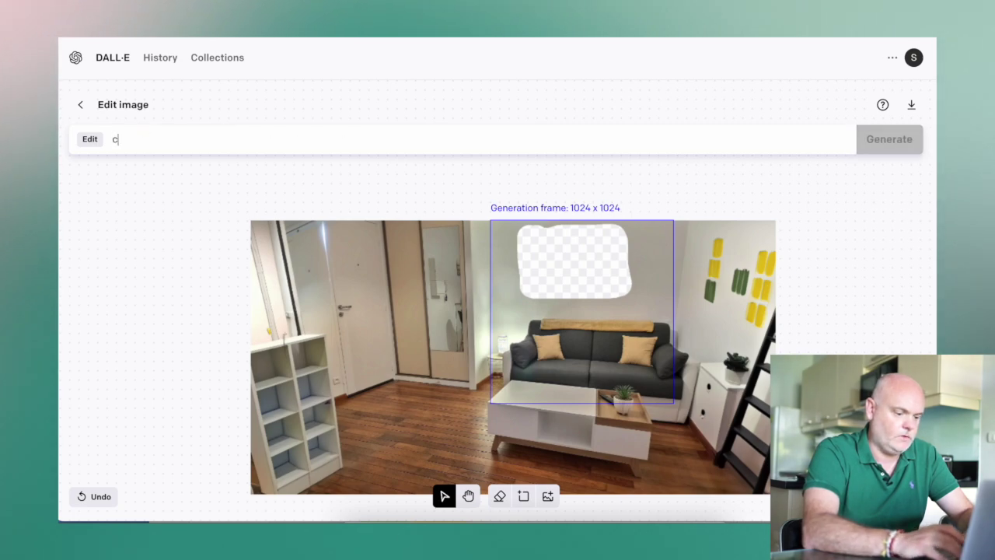
{"action": "type", "text": "omplete with "}
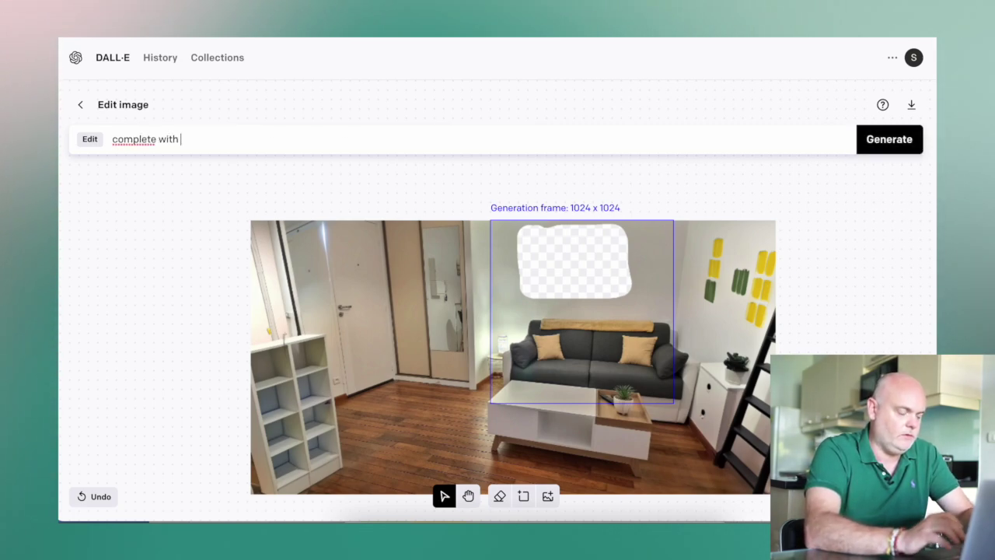
{"action": "type", "text": "paint"}
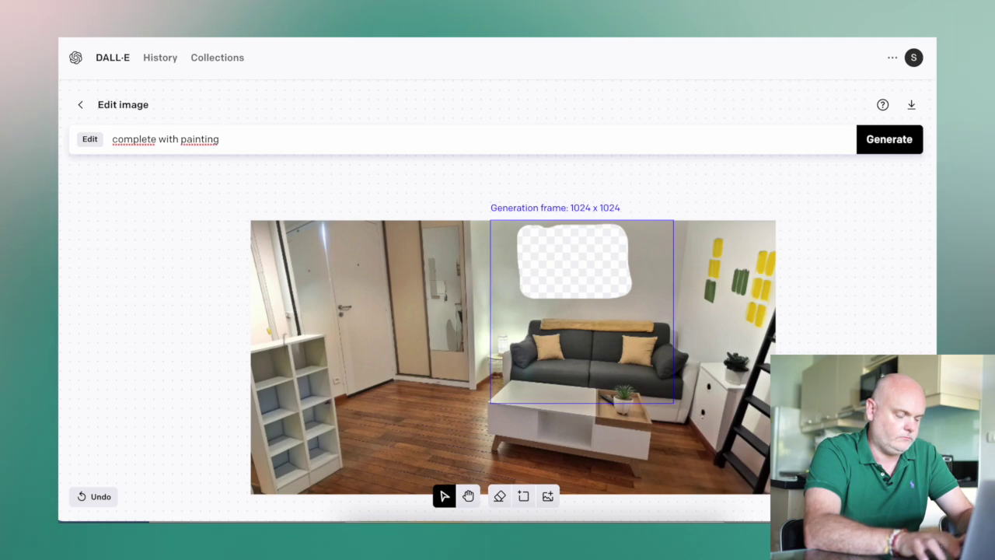
{"action": "key", "text": "Return"}
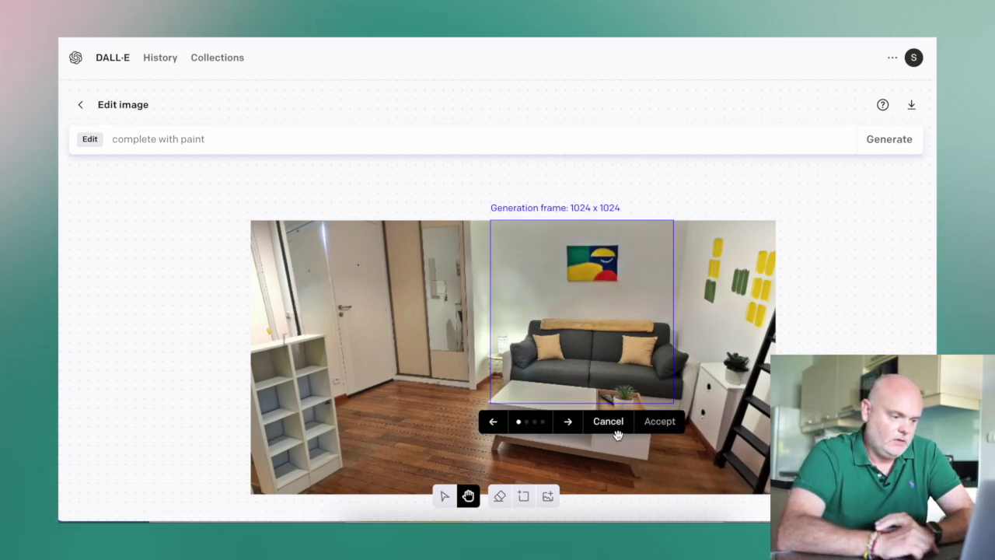
Compare the variations for the wall above the sofa and accept the fourth one, a dark shelf with a plant
{"action": "left_click", "coordinate": [568, 421]}
{"action": "left_click", "coordinate": [568, 422]}
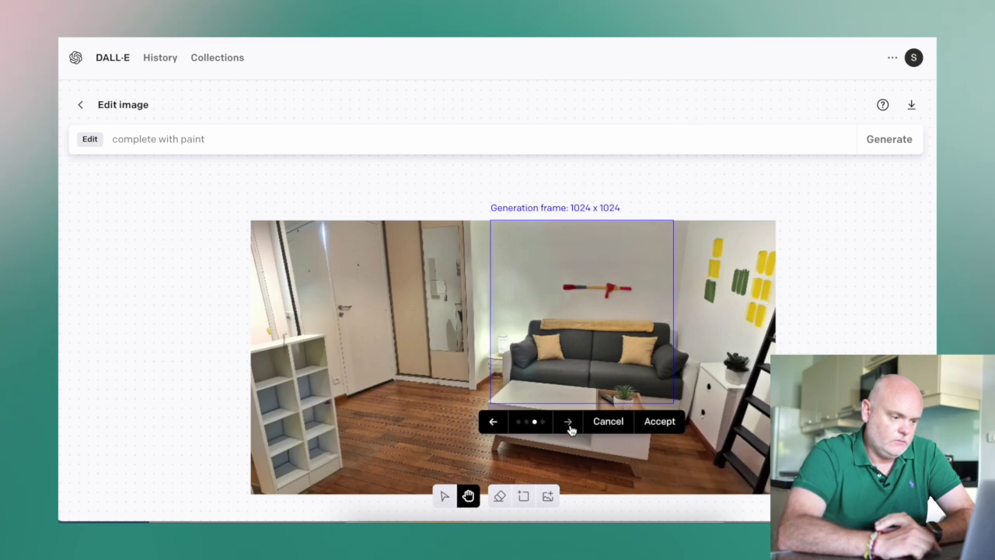
{"action": "left_click", "coordinate": [568, 422]}
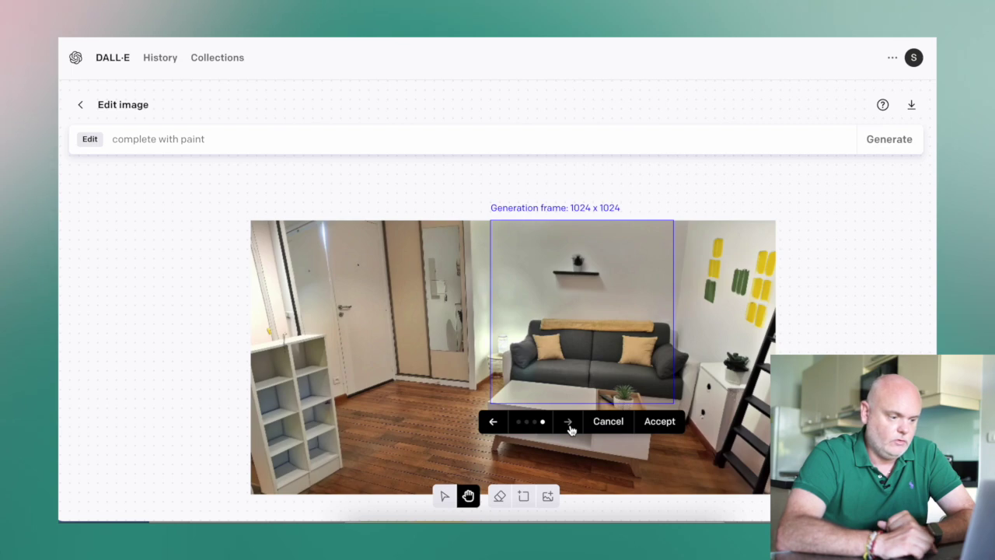
{"action": "left_click", "coordinate": [569, 421]}
{"action": "left_click", "coordinate": [491, 424]}
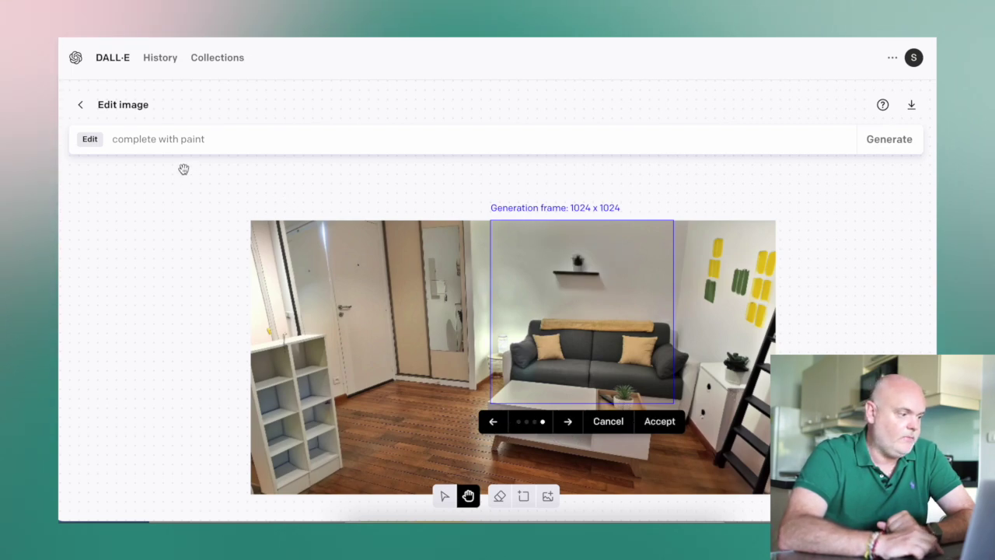
{"action": "left_click", "coordinate": [666, 422]}
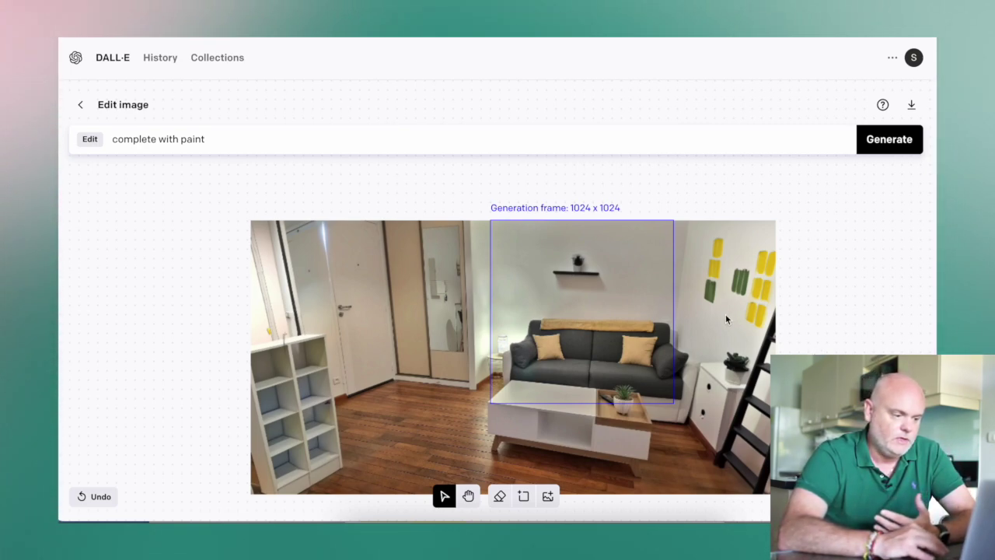
{"action": "scroll", "coordinate": [824, 320], "scroll_direction": "down", "scroll_amount": 2}
{"action": "scroll", "coordinate": [823, 319], "scroll_direction": "up", "scroll_amount": 1}
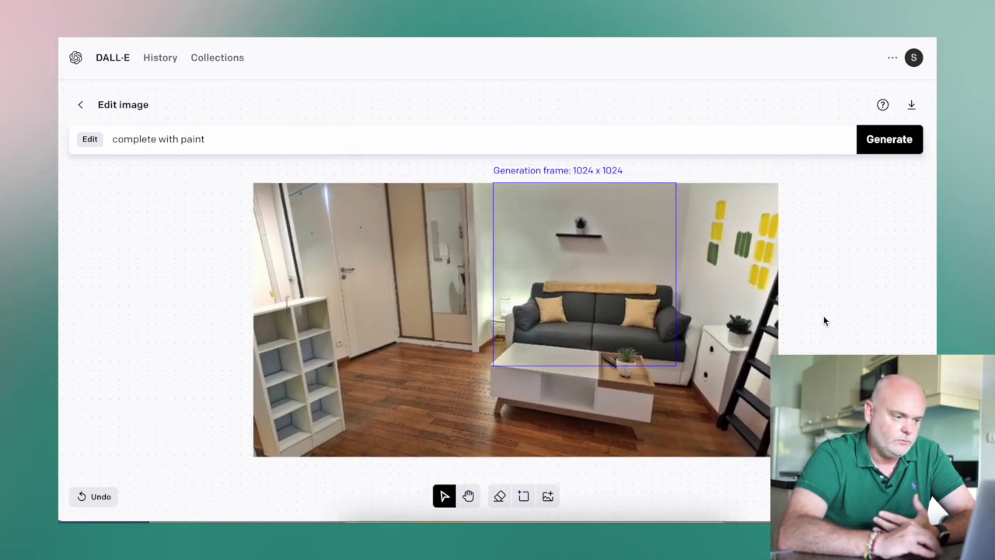
{"action": "left_click", "coordinate": [467, 495]}
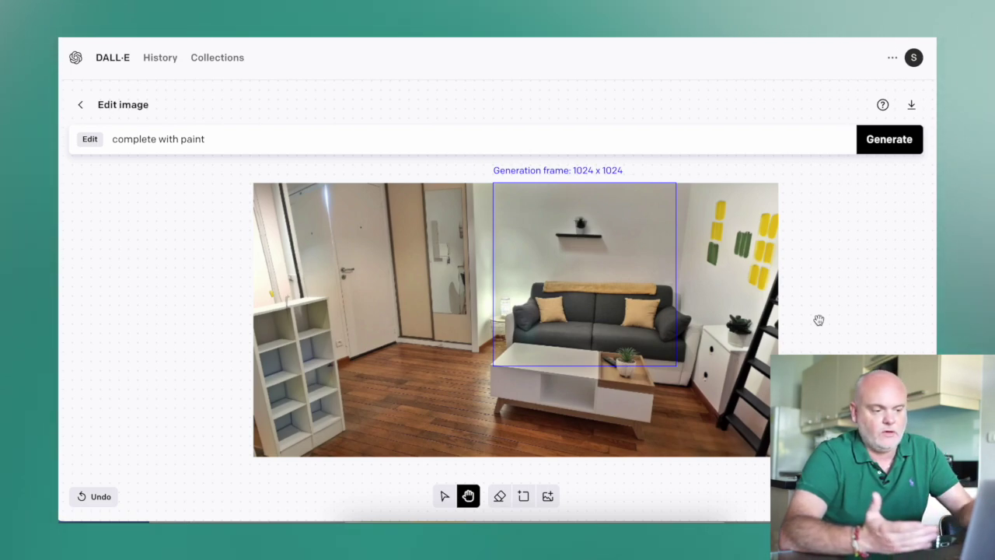
{"action": "scroll", "coordinate": [819, 319], "scroll_direction": "up", "scroll_amount": 1}
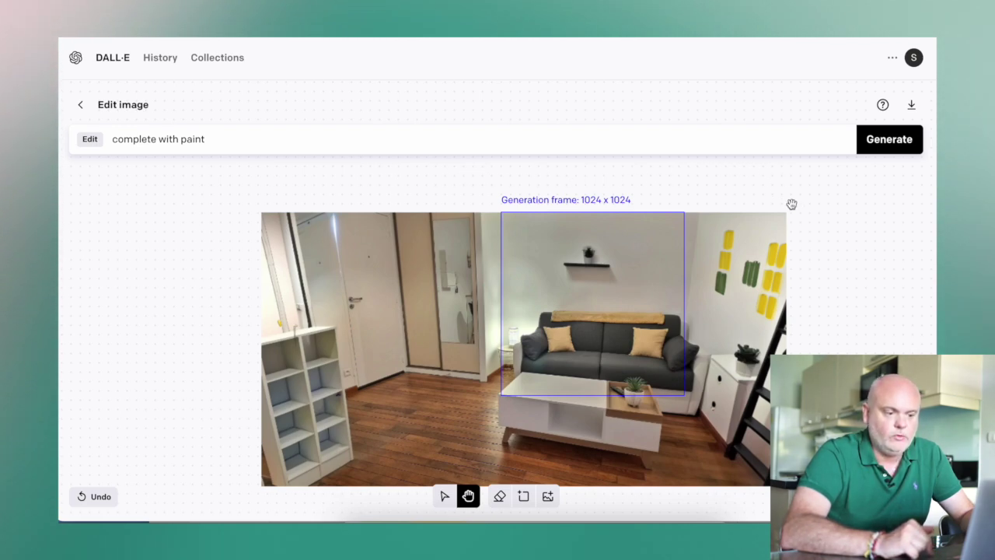
{"action": "scroll", "coordinate": [791, 204], "scroll_direction": "down", "scroll_amount": 2}
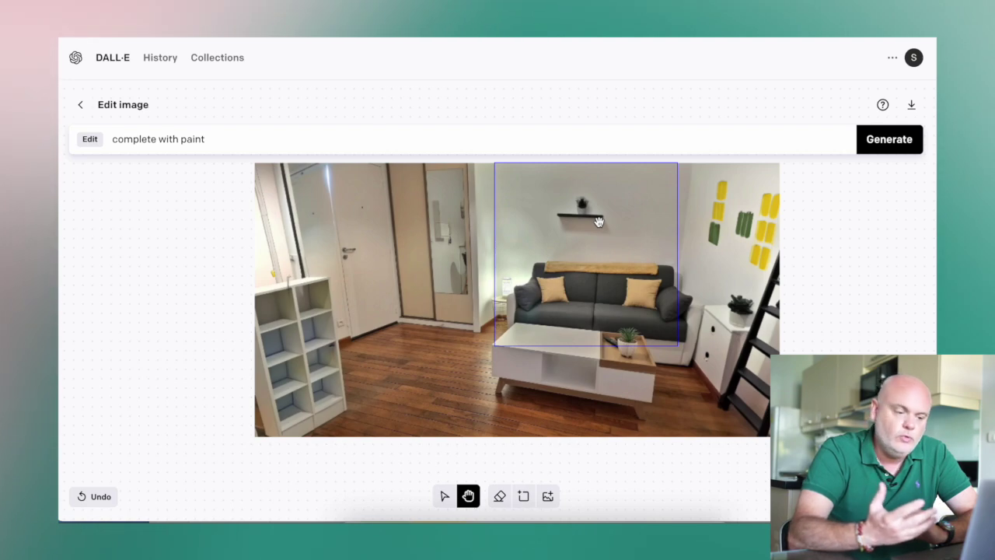
{"action": "scroll", "coordinate": [598, 222], "scroll_direction": "up", "scroll_amount": 2}
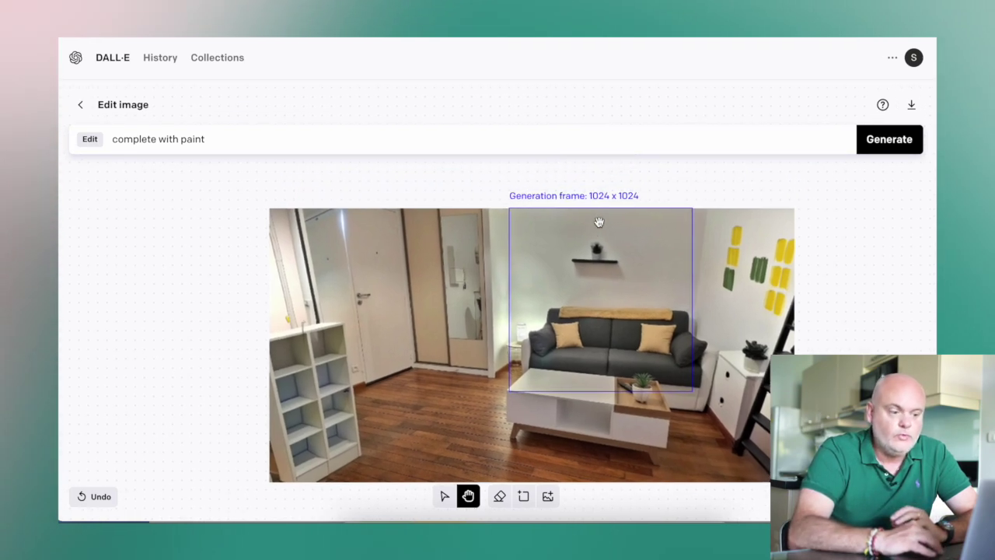
{"action": "scroll", "coordinate": [599, 221], "scroll_direction": "down", "scroll_amount": 1}
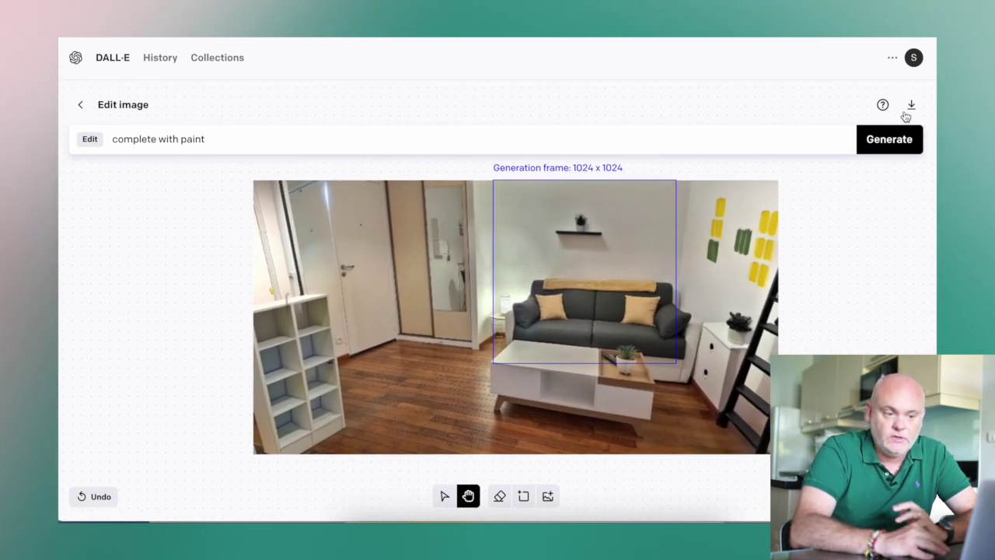